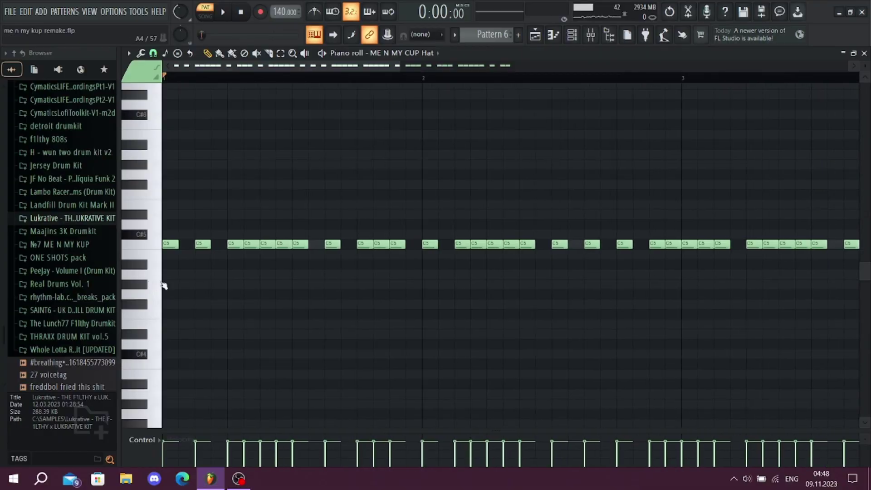
- Play Pattern 6 and examine the hat, clap and ME N MY CUP Snare #1 notes in the piano roll
key(space)
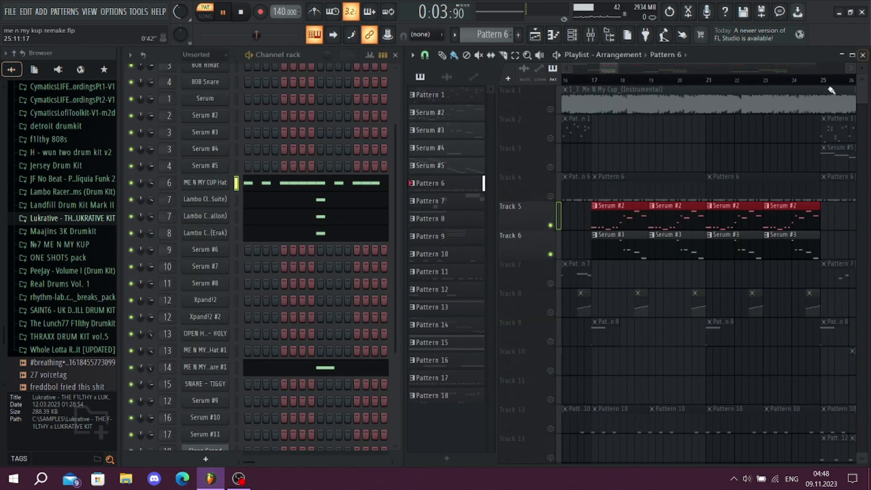
click(254, 201)
key(F7)
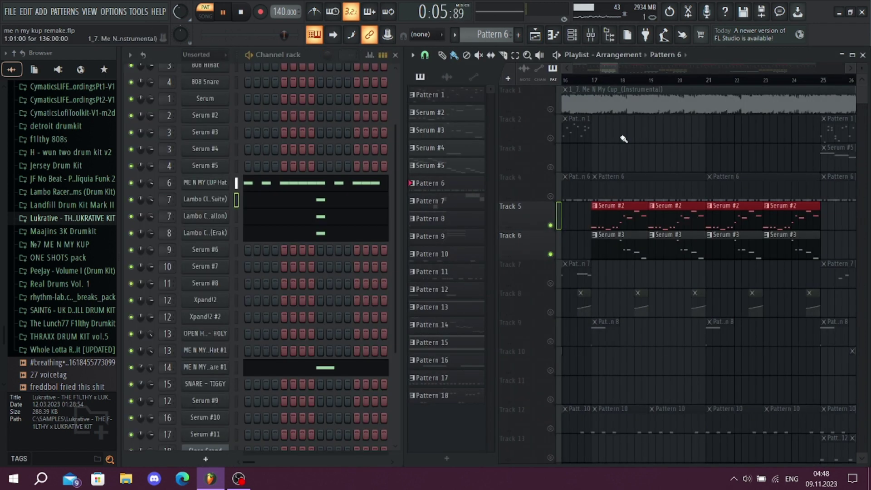
click(330, 217)
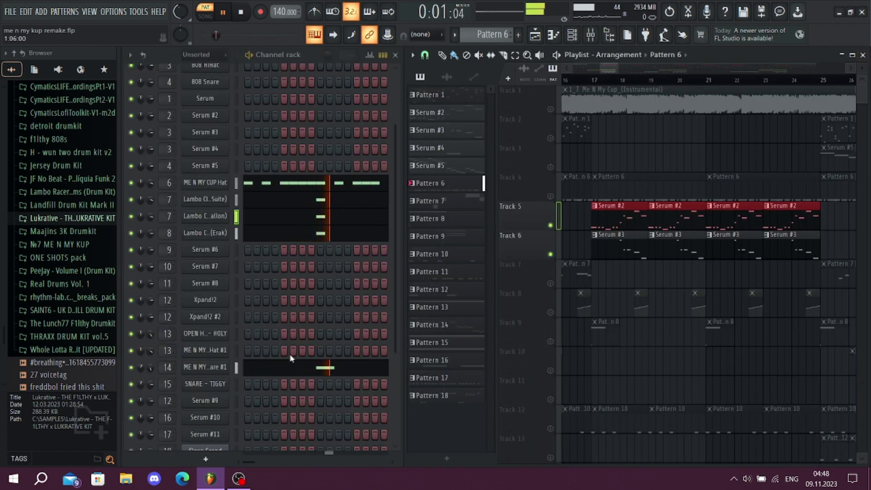
click(286, 373)
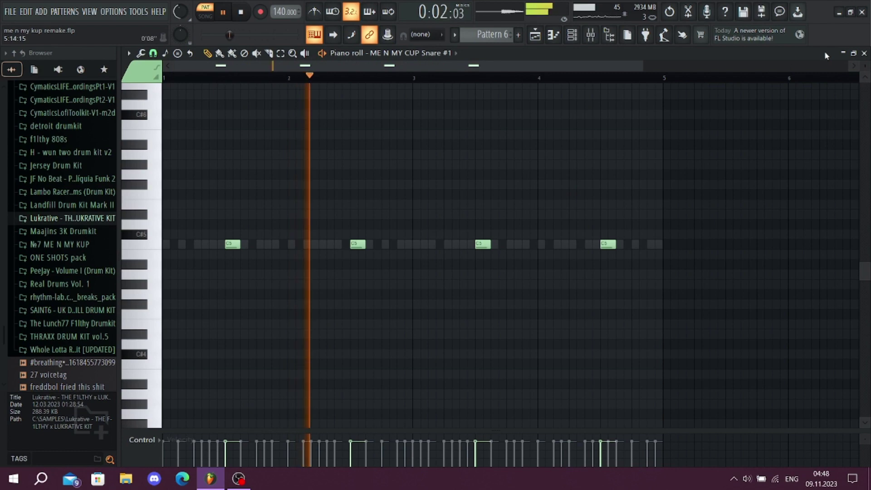
click(863, 54)
click(205, 367)
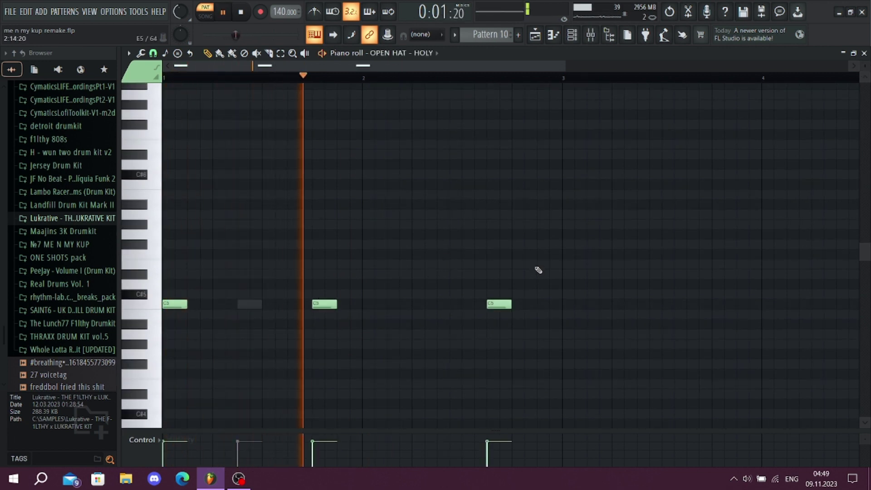
- Examine the OPEN HAT - HOLY notes in Pattern 10 and the DUNE 3 and DUNE 3 #2 notes in Pattern 15
scroll(402, 281, down, 2)
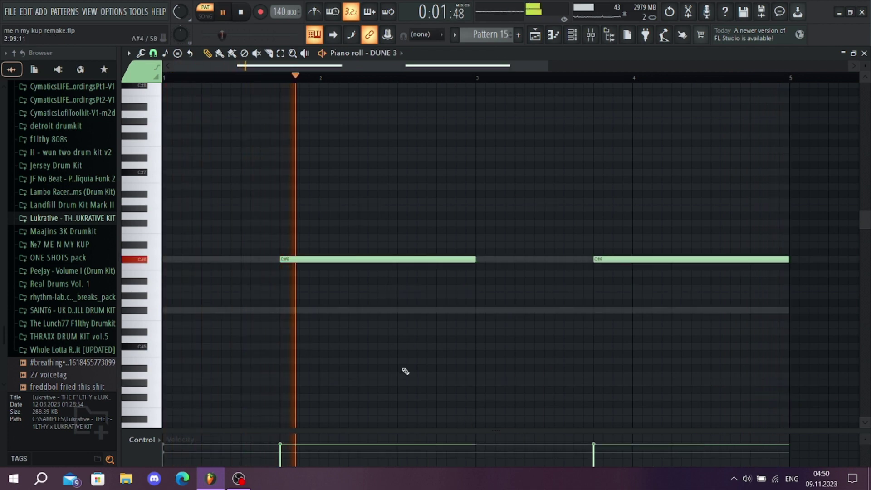
click(865, 53)
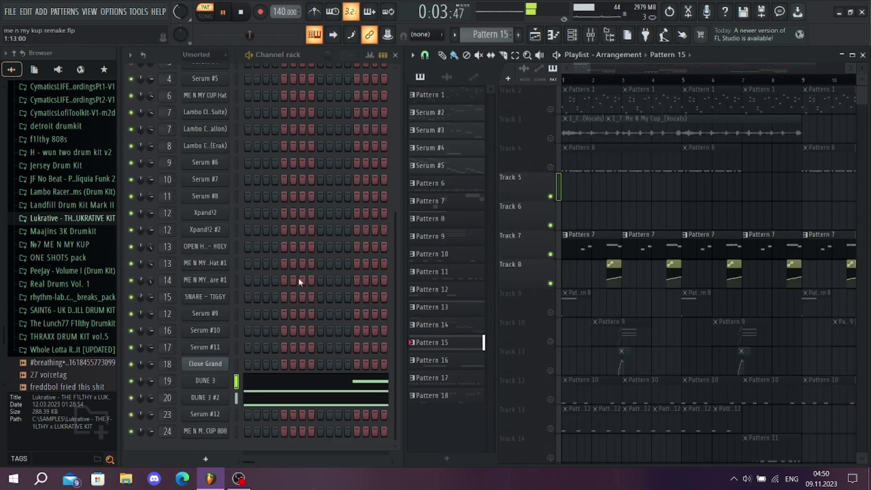
click(263, 406)
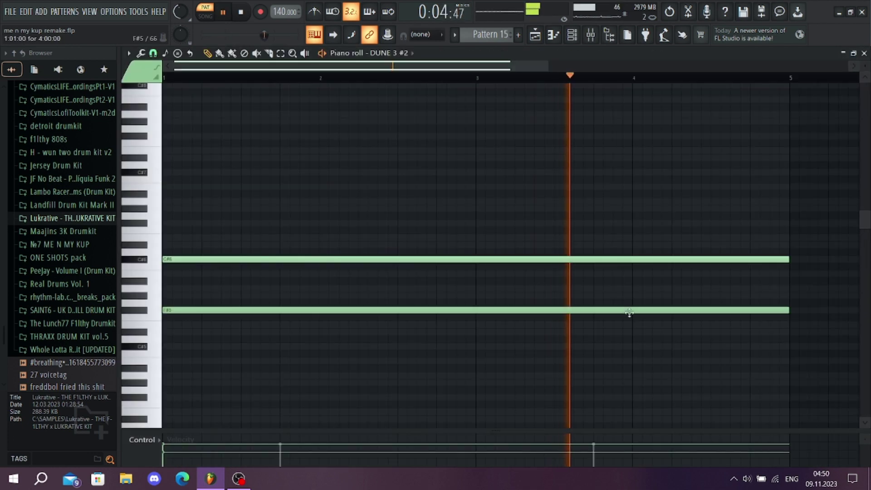
click(865, 53)
- Play the ME N MY CUP 808 notes of Patterns 17 and 18 in the piano roll
click(301, 390)
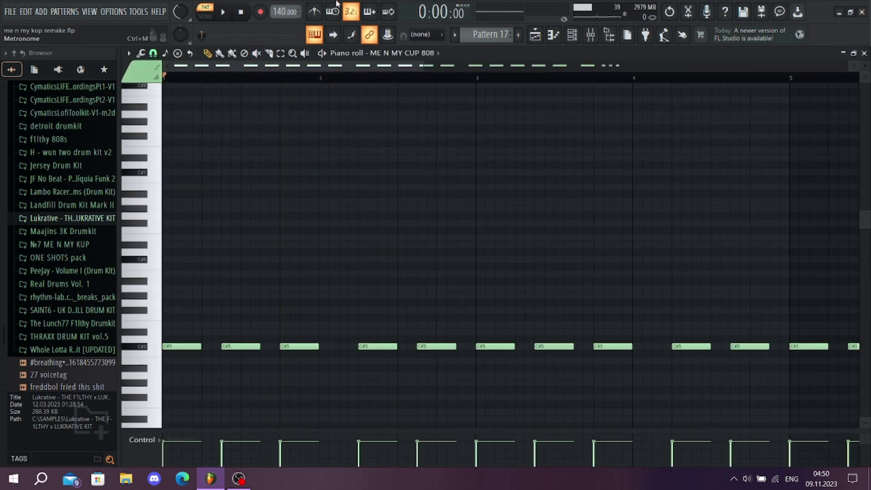
key(space)
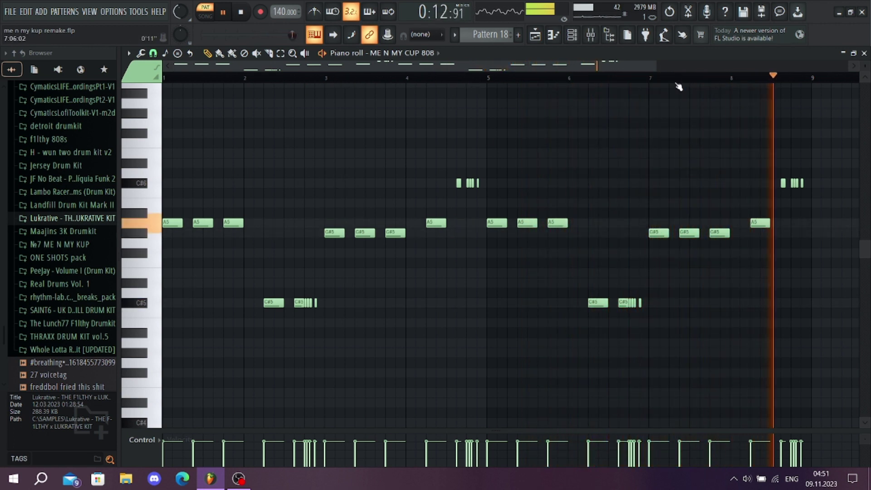
key(space)
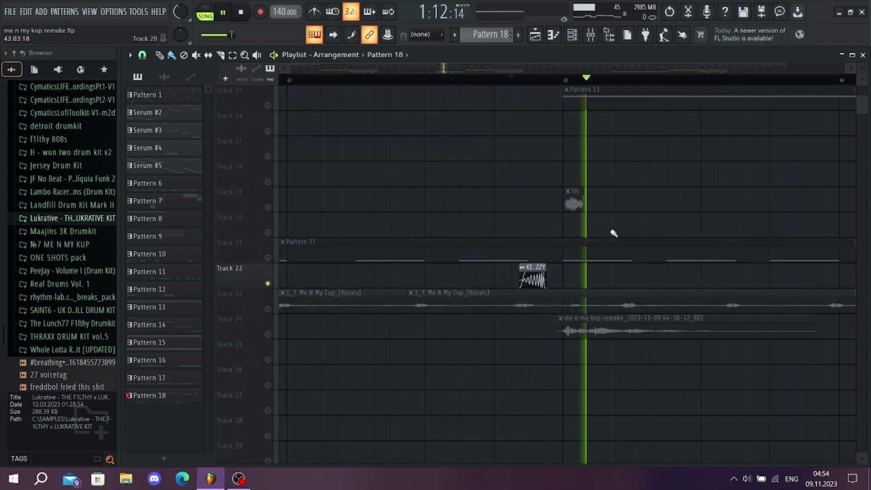
- Play the drum tracks in the playlist, alone and with the 808, and examine their clips
key(space)
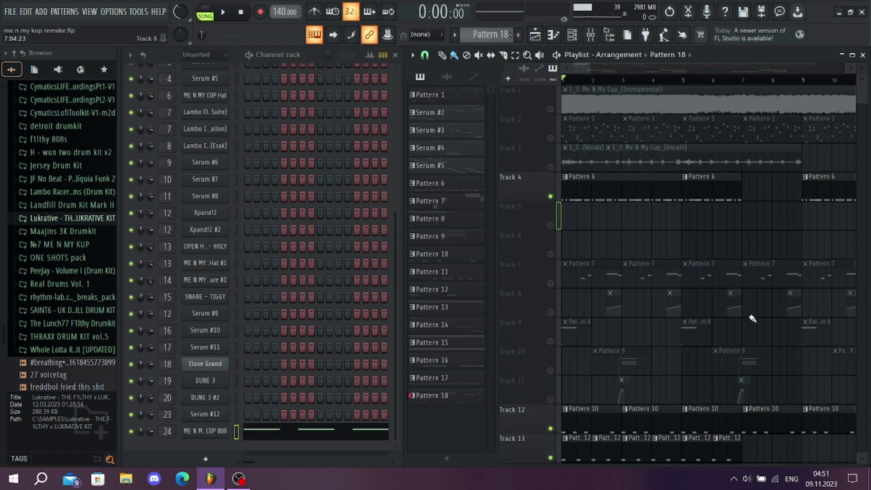
scroll(691, 269, down, 3)
scroll(726, 295, up, 3)
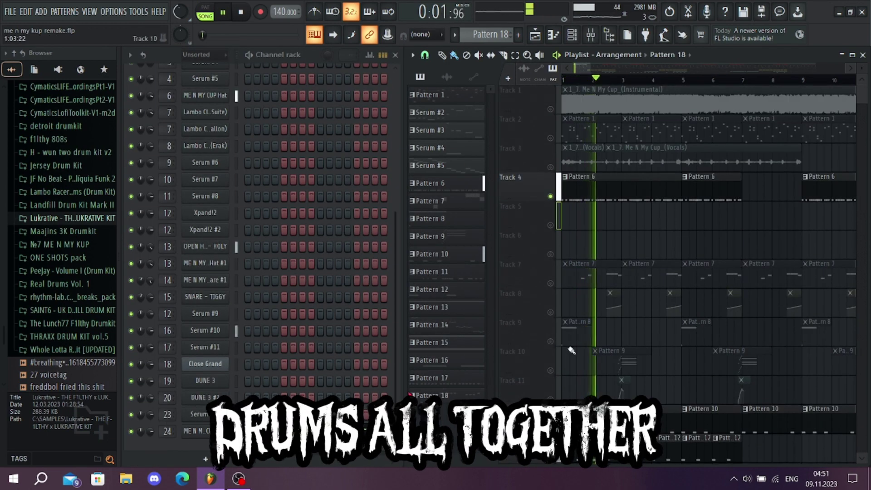
scroll(766, 353, down, 5)
scroll(766, 352, down, 5)
scroll(633, 222, up, 2)
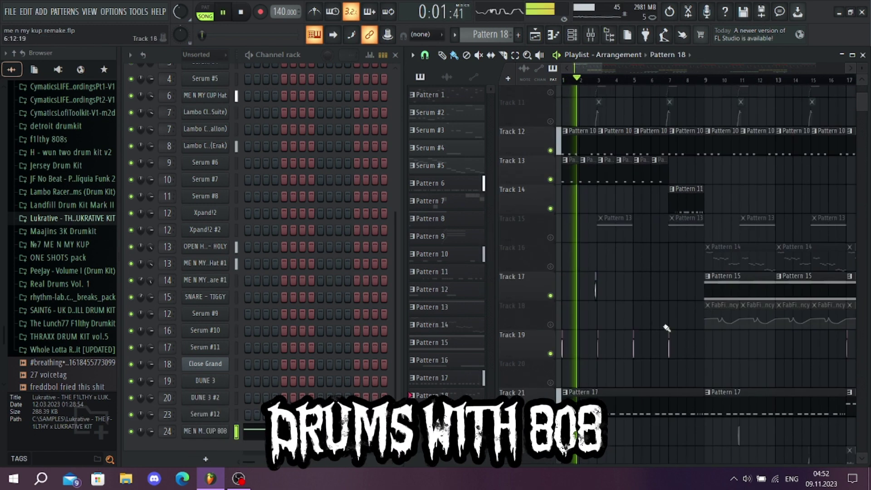
scroll(667, 327, down, 1)
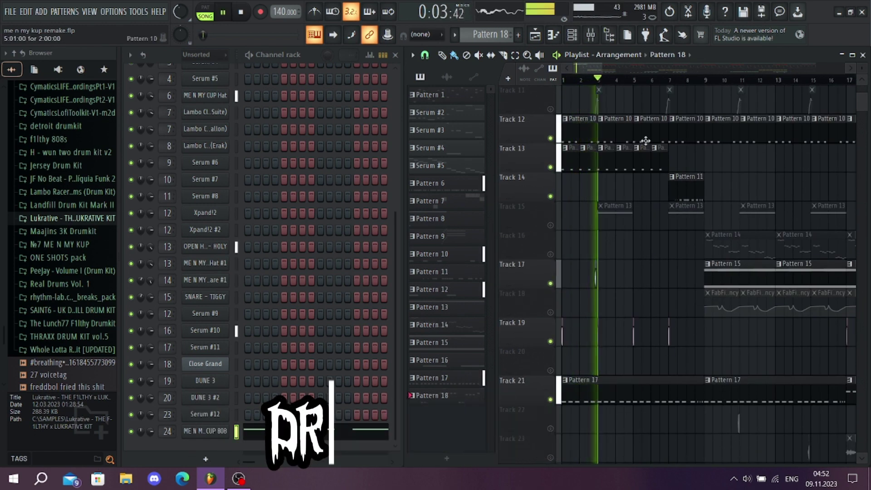
scroll(670, 339, up, 5)
scroll(712, 348, down, 5)
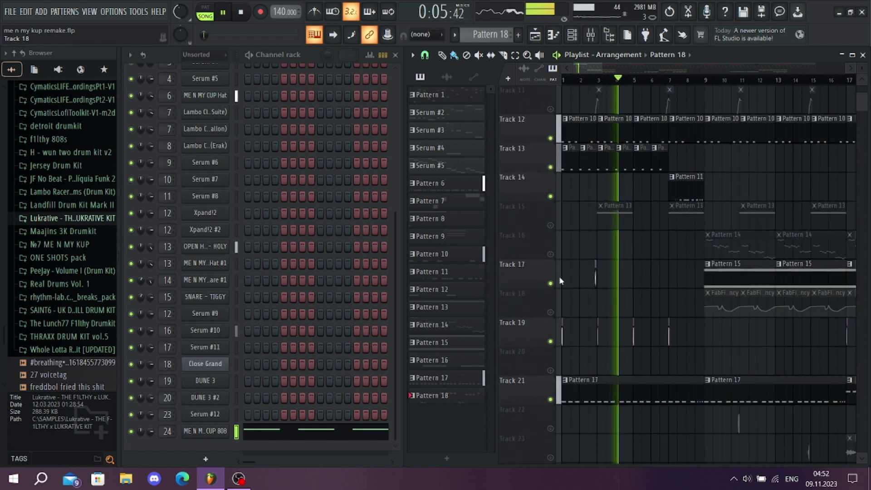
- Play the melody and vocal tracks from bar 1 without drums and examine the clips on Tracks 2 to 15
key(F6)
key(space)
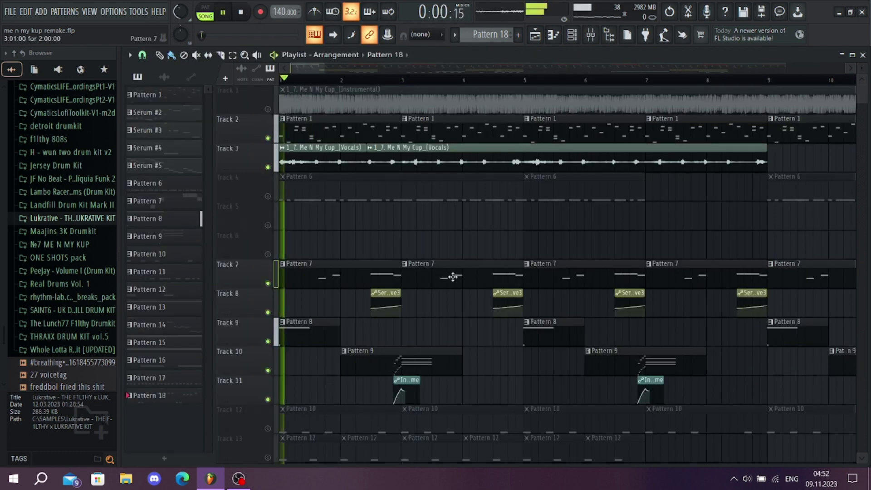
scroll(456, 235, up, 3)
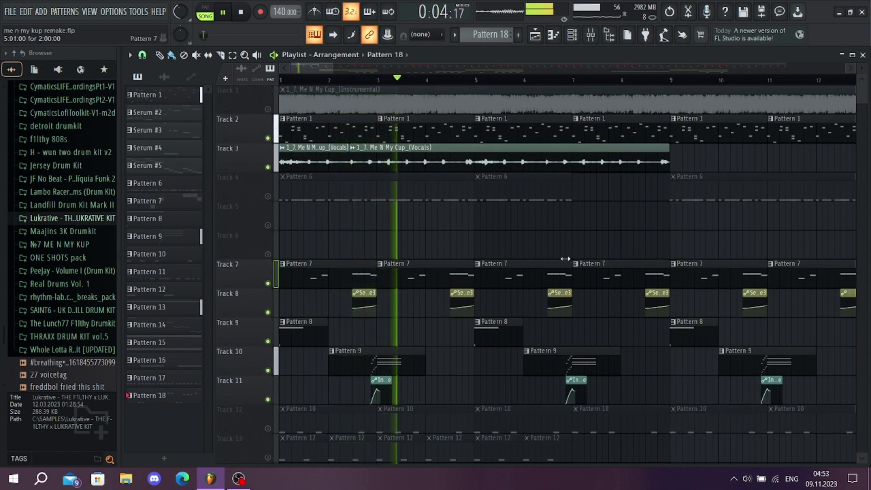
drag(334, 68, 352, 71)
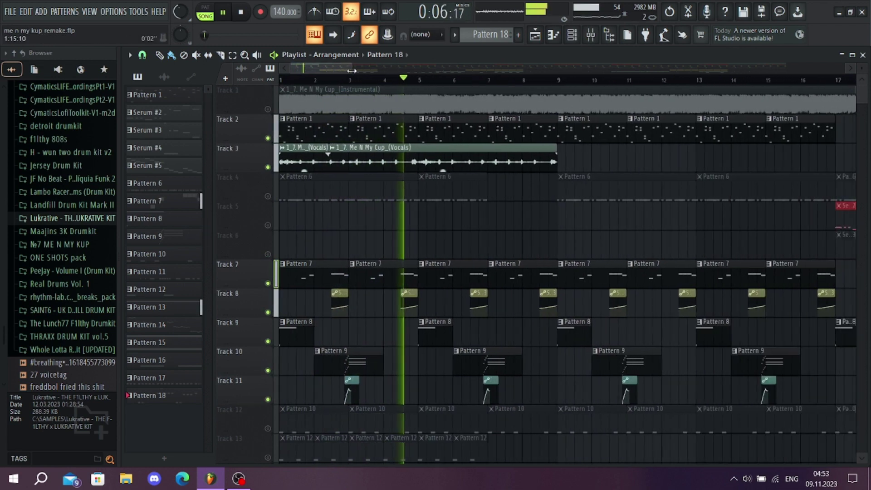
scroll(376, 221, down, 3)
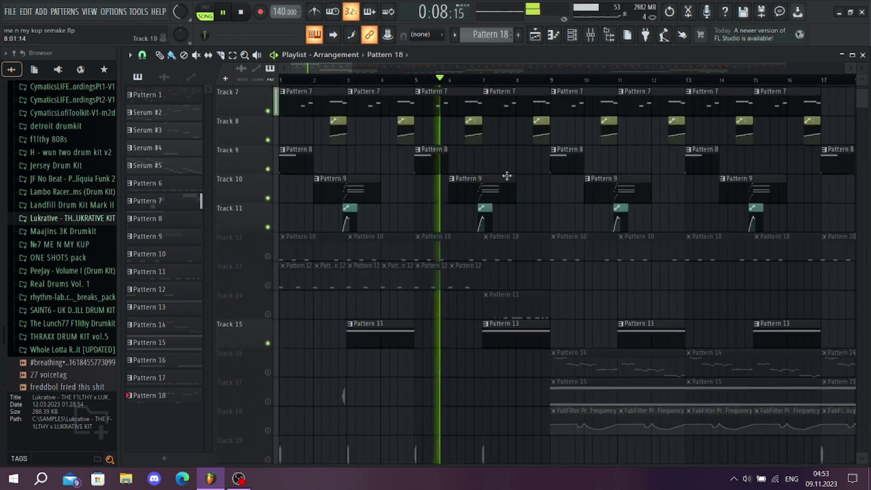
scroll(631, 390, down, 2)
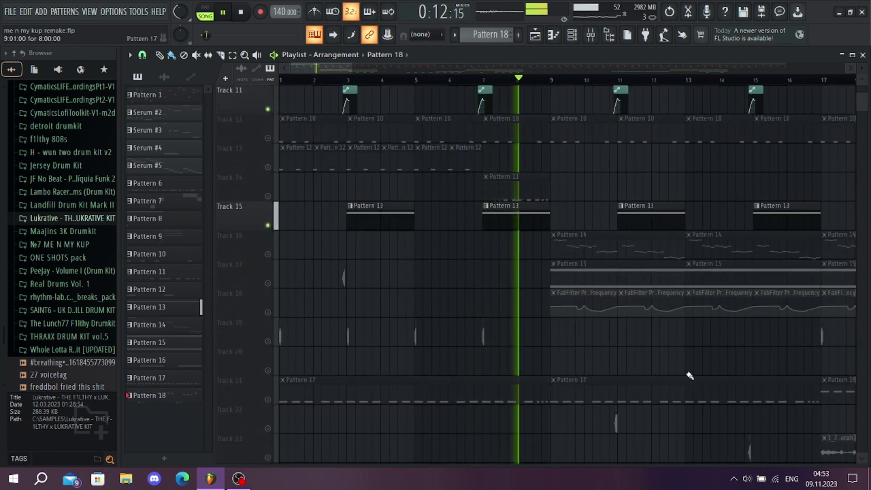
- Listen to the melody section from bar 9 and examine the Pattern 14, Pattern 15 and filter automation clips
scroll(519, 302, up, 5)
scroll(320, 275, down, 3)
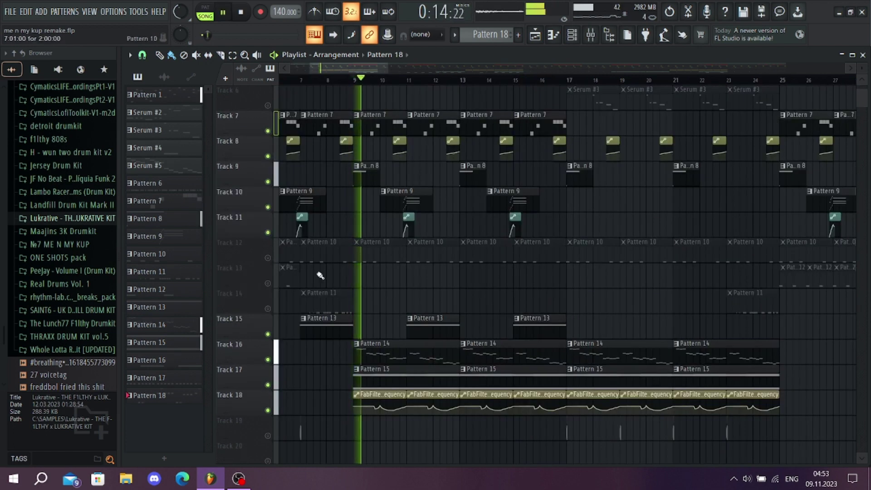
scroll(585, 270, up, 3)
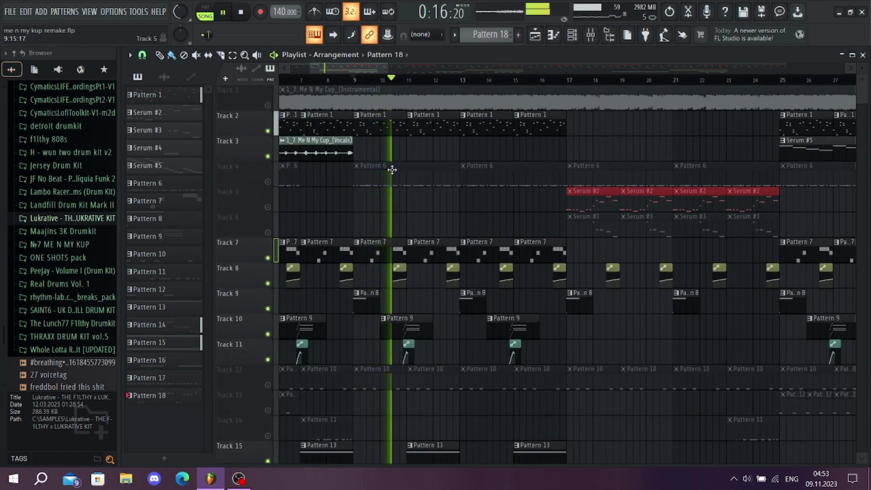
scroll(392, 169, down, 3)
scroll(390, 326, up, 3)
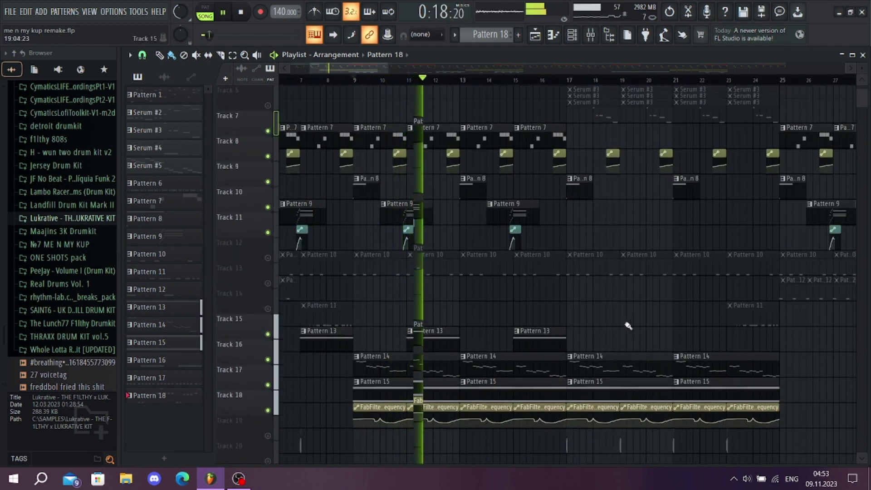
scroll(602, 262, down, 7)
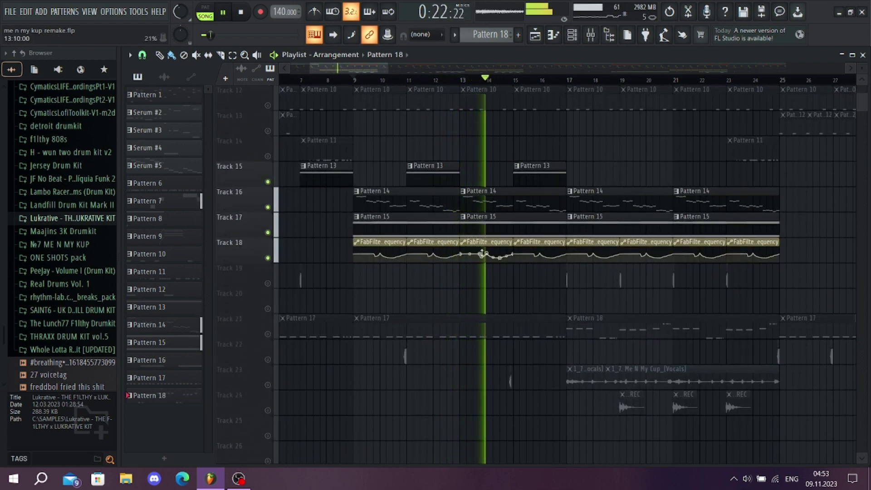
scroll(652, 325, up, 7)
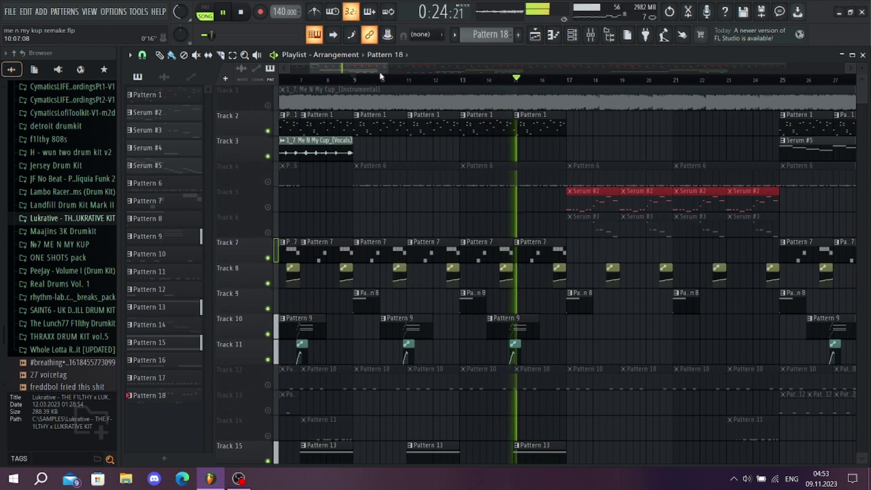
- Unmute Tracks 5 and 6 holding the Serum #2 and Serum #3 clips, and mute Track 2
scroll(381, 73, right, 3)
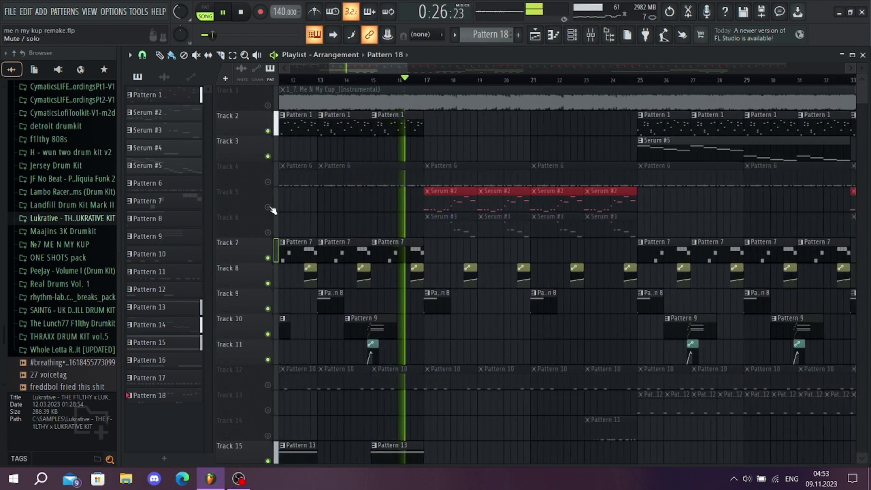
drag(267, 207, 267, 233)
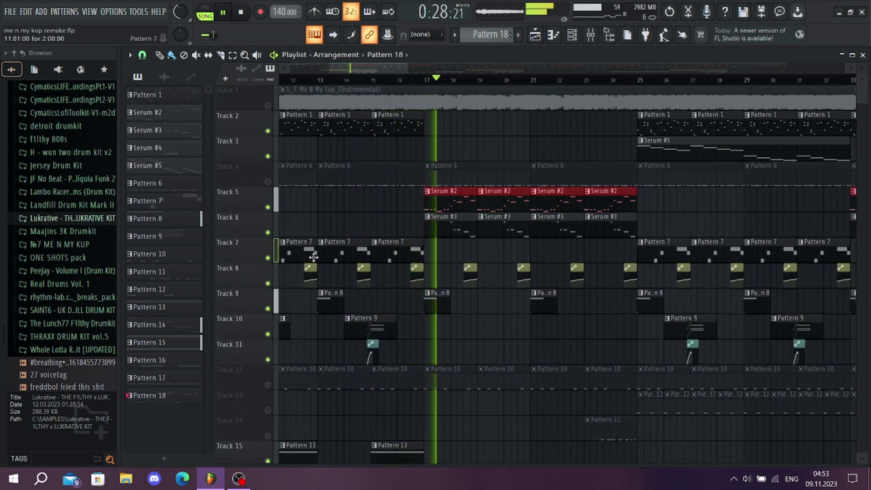
click(267, 130)
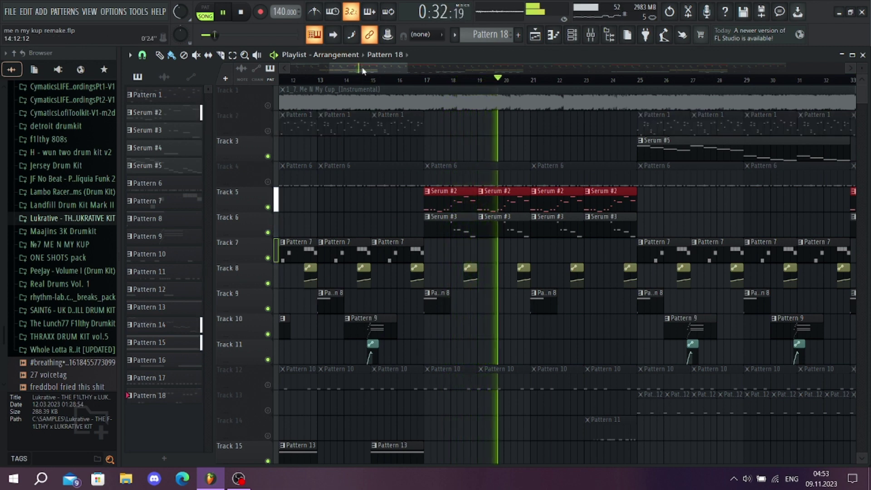
- Unmute Track 2 and listen to the section from bar 25 onward
drag(363, 70, 381, 70)
click(267, 131)
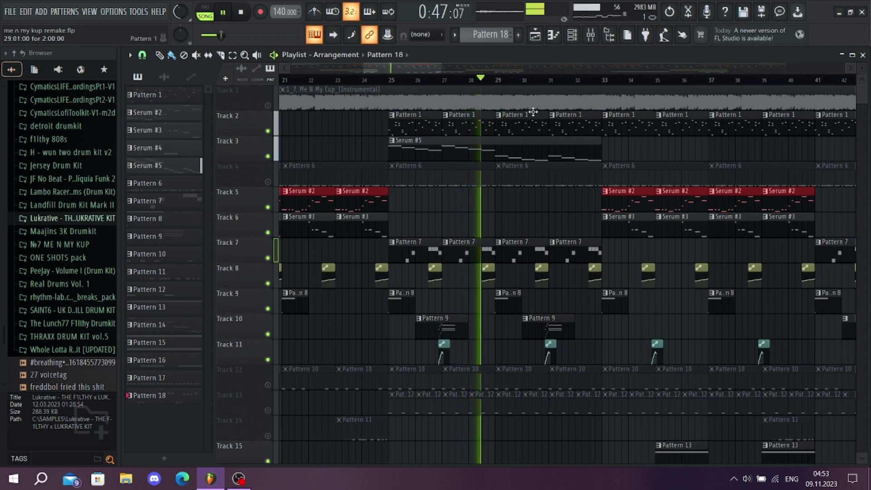
drag(393, 69, 421, 71)
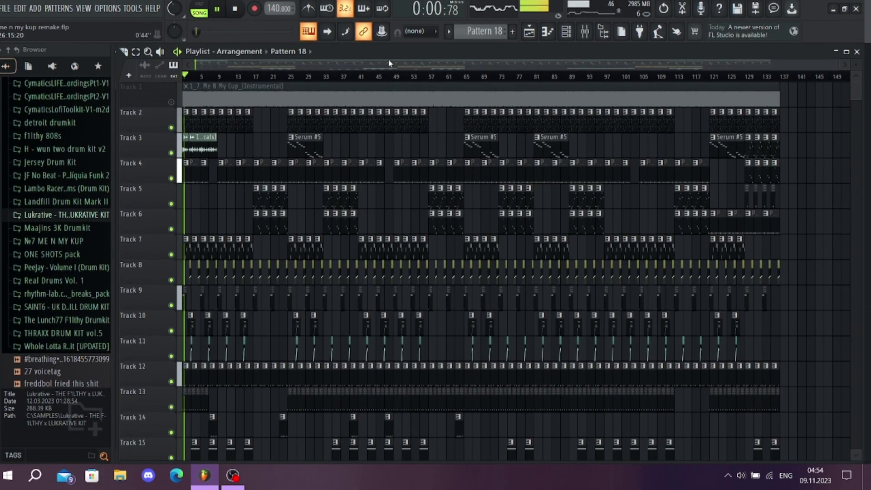
- Play the full arrangement from the start with the drums, 808 and melodies together and look over all its tracks
scroll(230, 170, up, 5)
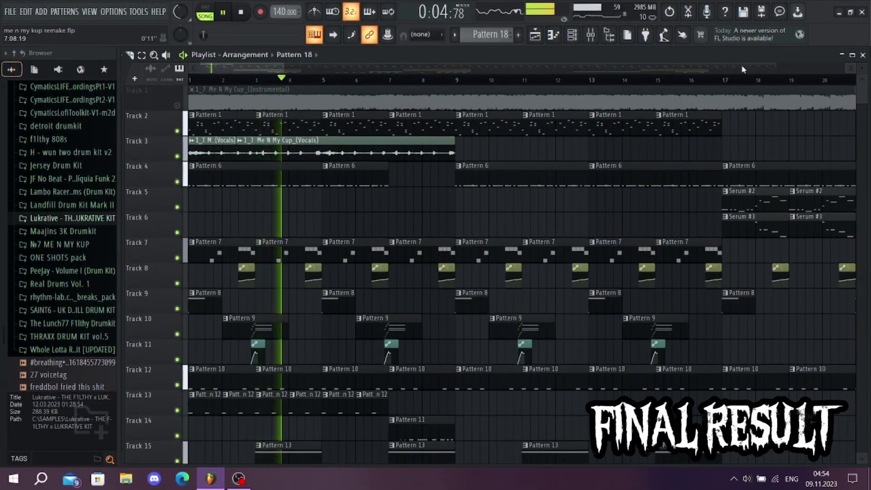
scroll(511, 176, down, 5)
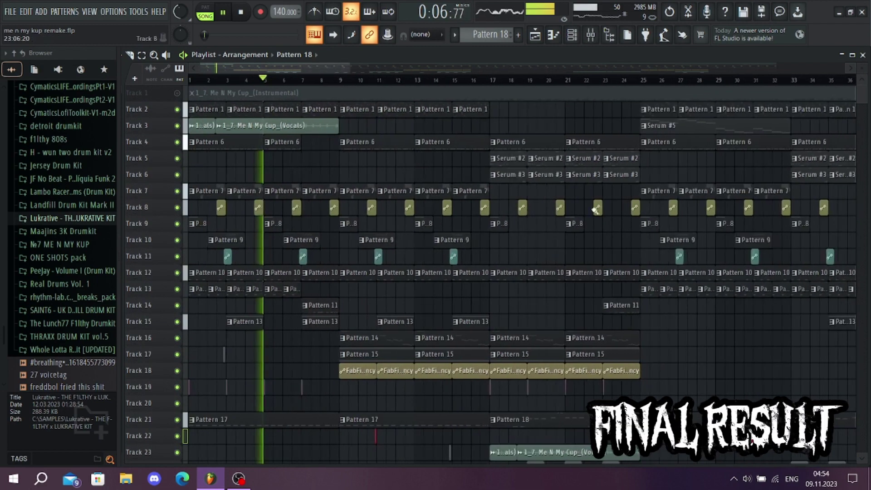
scroll(590, 221, down, 2)
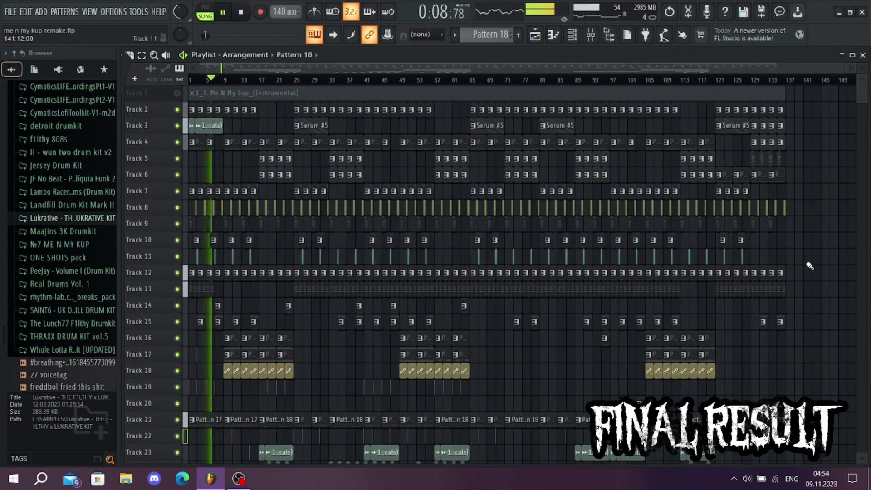
scroll(521, 273, down, 1)
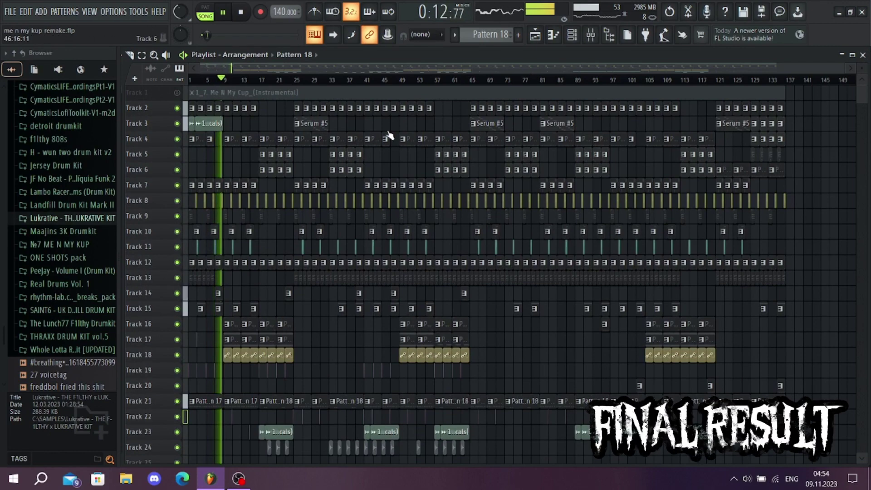
- Follow the playback from about bar 9 to bar 24 and examine the pattern, automation and vocal clips across Tracks 2 to 24
scroll(254, 199, up, 4)
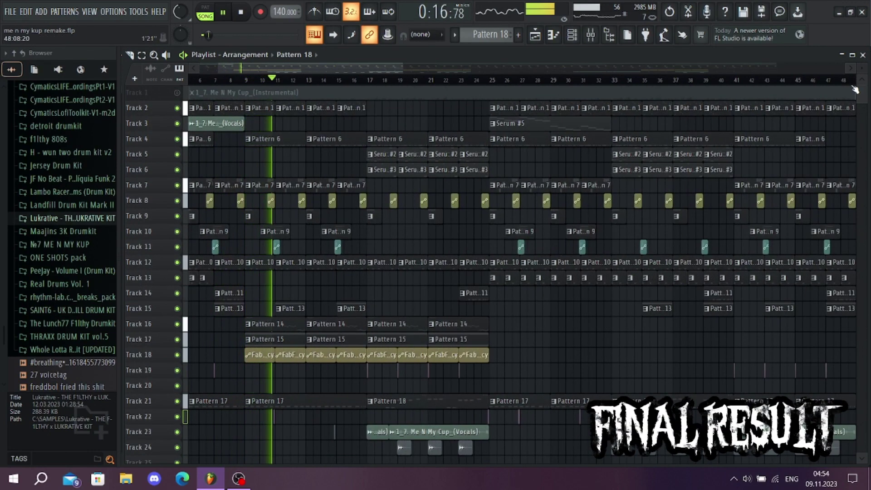
scroll(522, 272, up, 2)
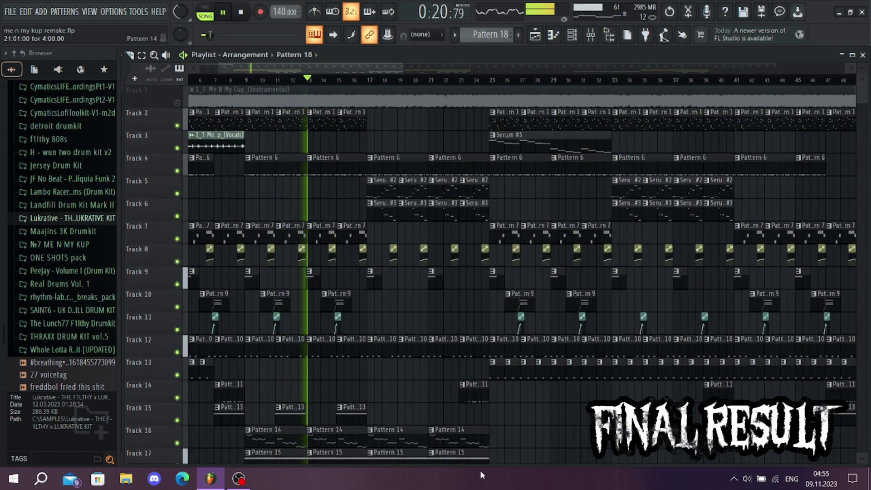
scroll(499, 264, down, 10)
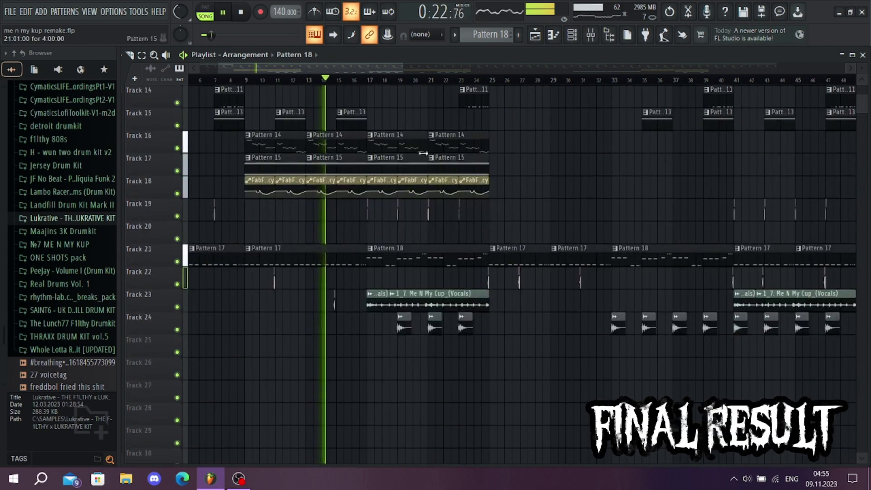
scroll(382, 330, up, 10)
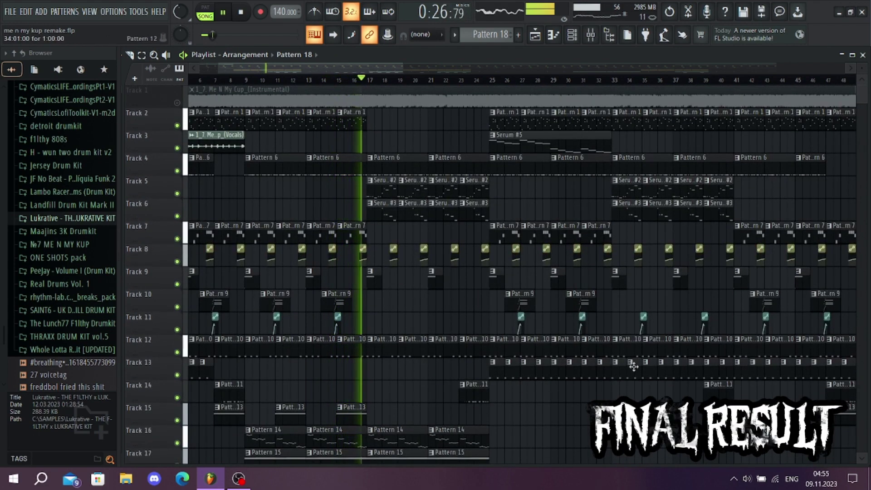
scroll(396, 311, down, 3)
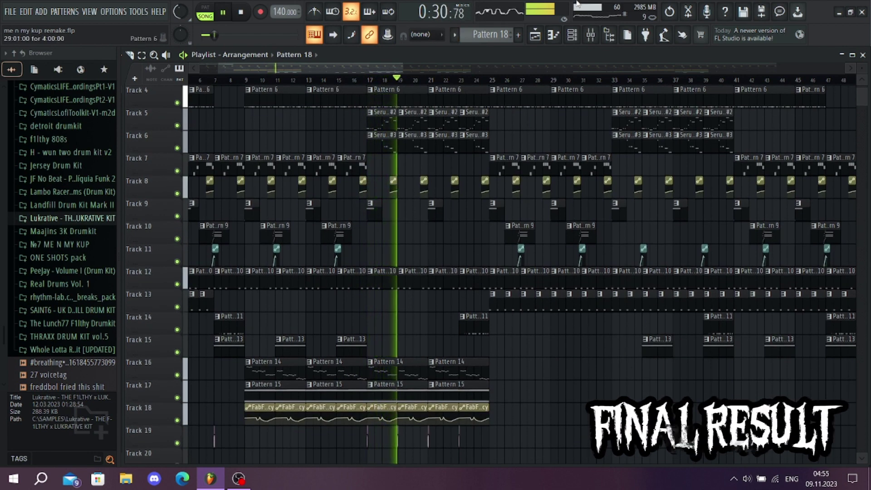
scroll(414, 173, up, 3)
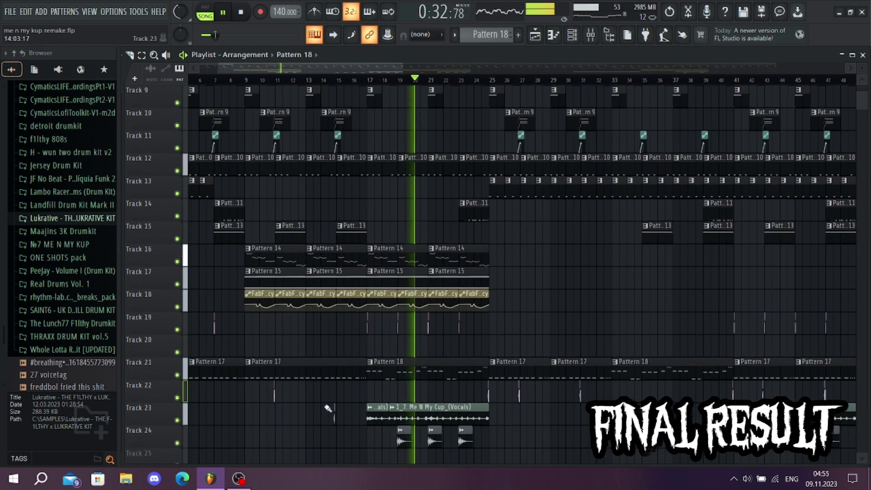
scroll(414, 172, down, 2)
scroll(303, 256, up, 2)
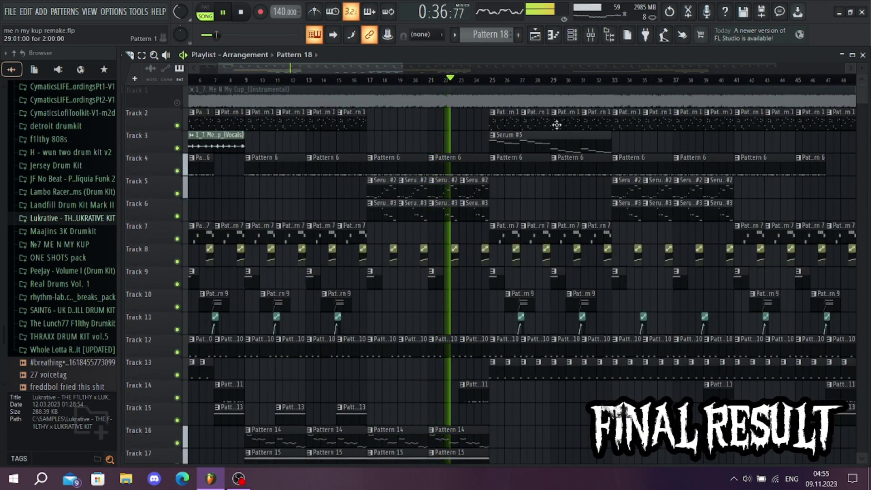
scroll(557, 125, down, 3)
scroll(409, 246, up, 3)
- Follow the section from bar 25 and examine its Serum #5 melody, drum patterns and the vocal clips on Track 23
drag(311, 66, 328, 66)
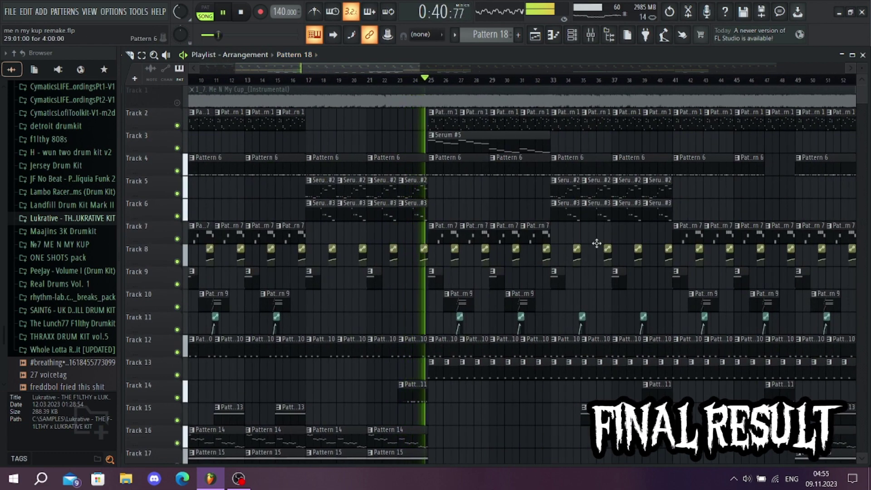
scroll(360, 203, down, 11)
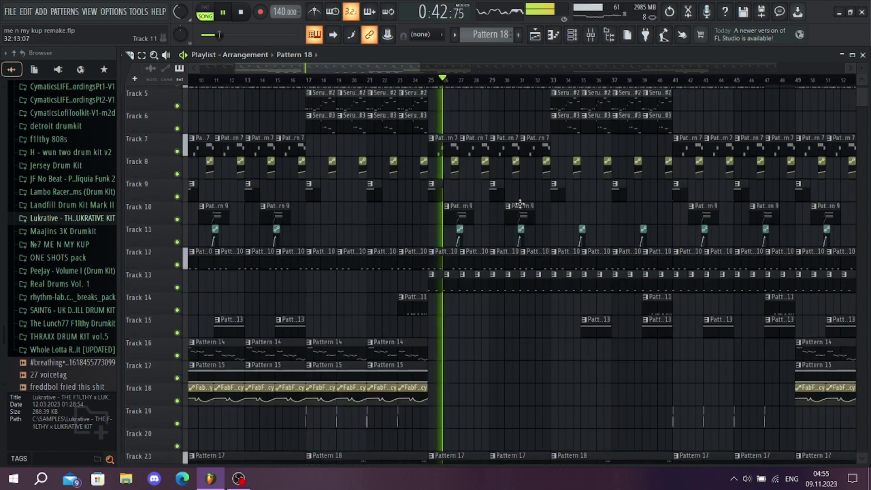
scroll(499, 227, up, 8)
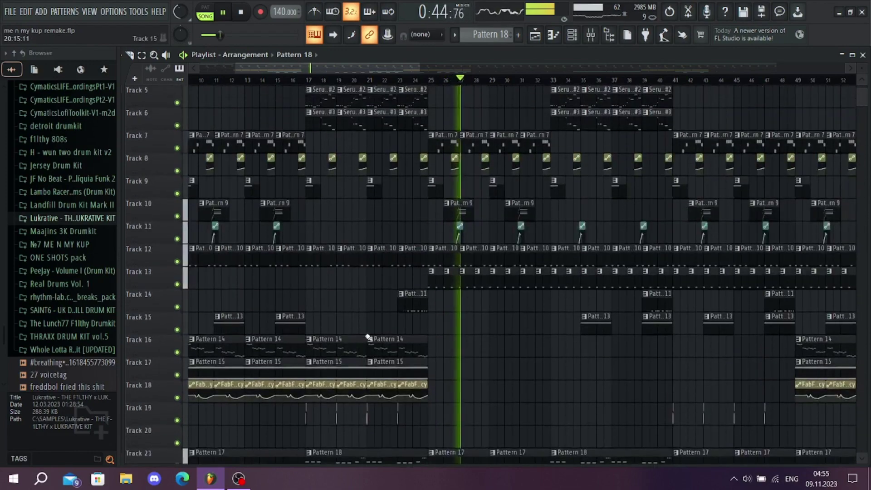
scroll(432, 120, down, 7)
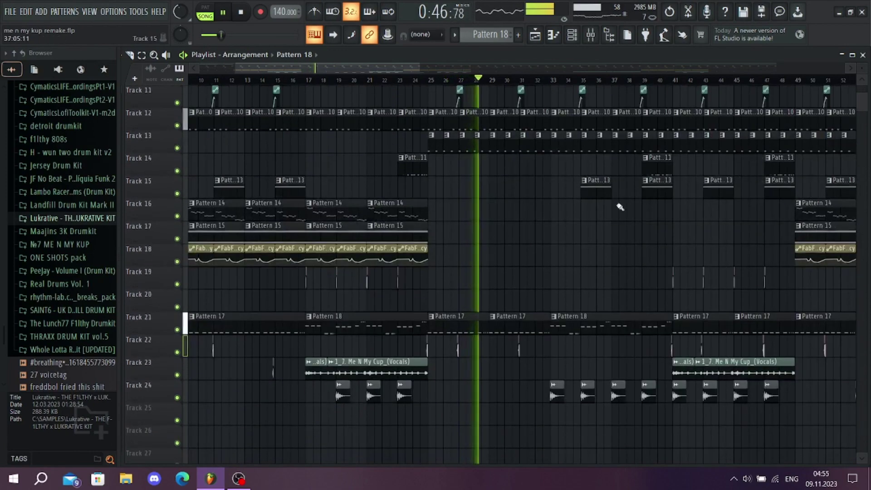
scroll(617, 204, up, 6)
scroll(610, 284, down, 8)
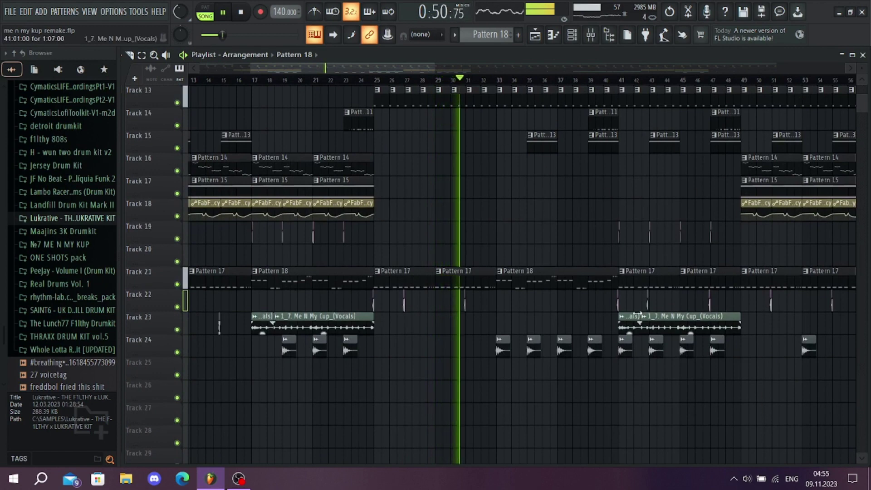
scroll(423, 223, up, 12)
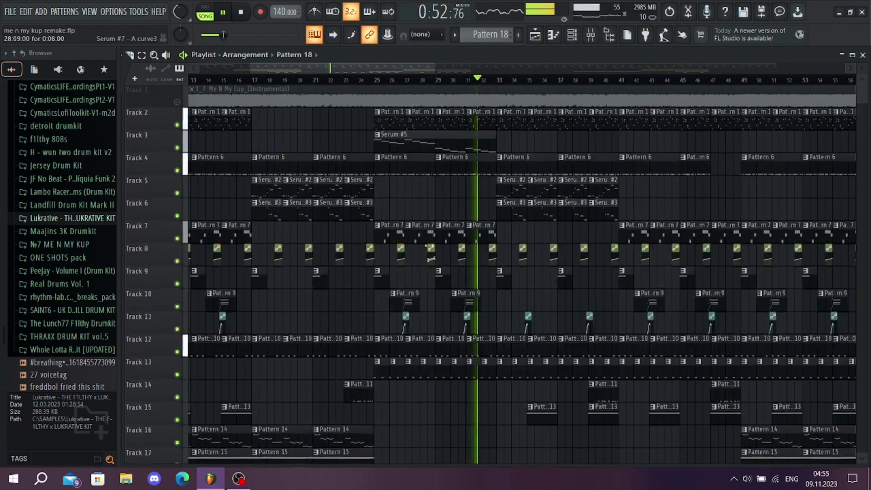
- Listen from bar 33 to about bar 43 and look over the Serum #2, Serum #3, drum and 808 clips
scroll(553, 223, down, 13)
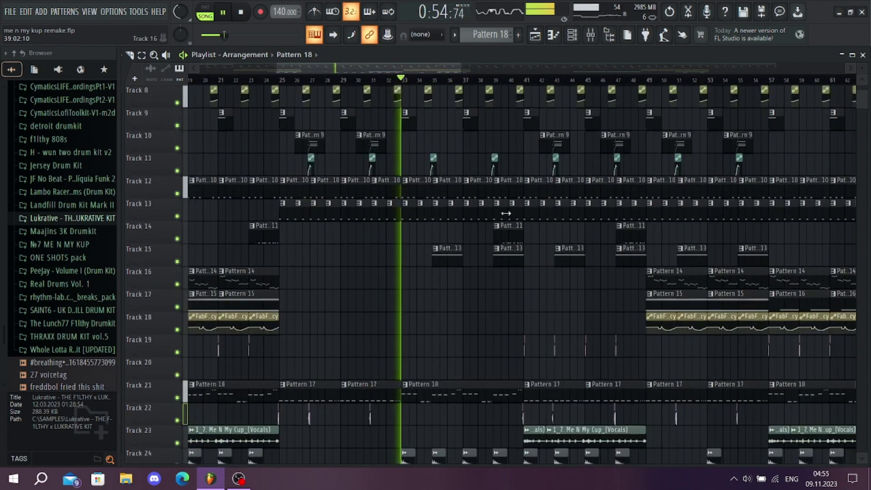
scroll(561, 440, up, 12)
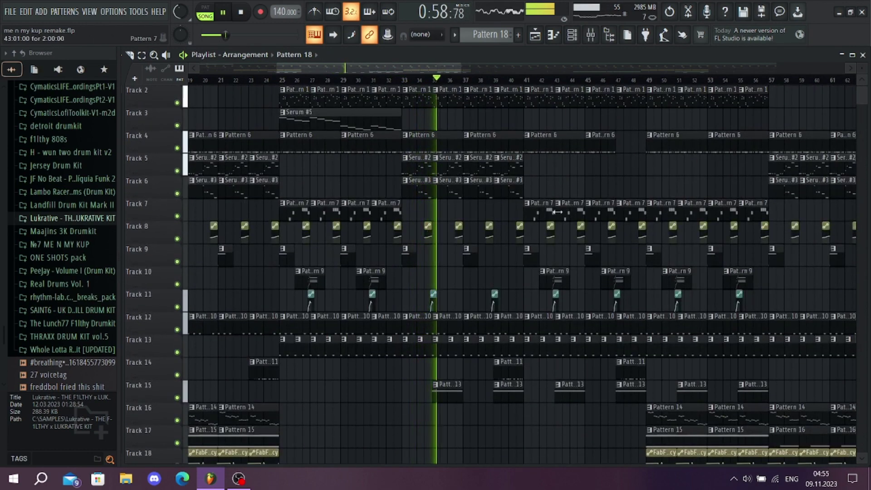
scroll(569, 269, down, 13)
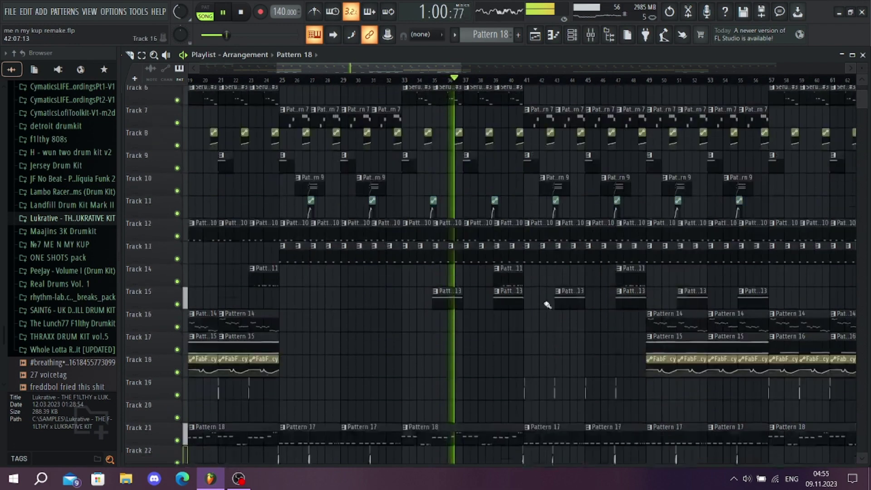
scroll(572, 166, up, 7)
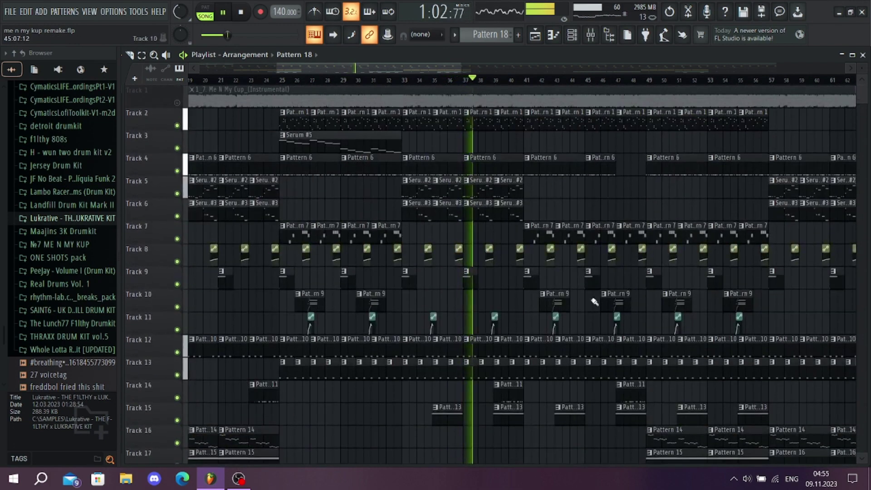
scroll(596, 213, up, 7)
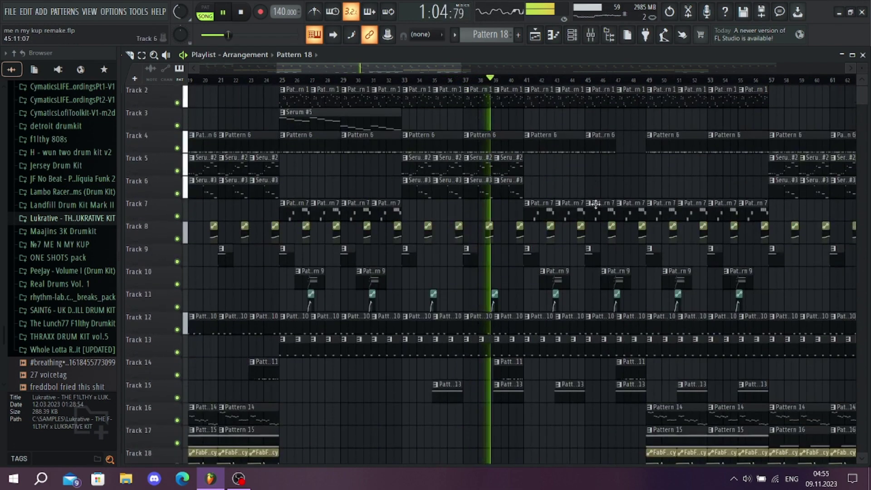
scroll(623, 348, down, 13)
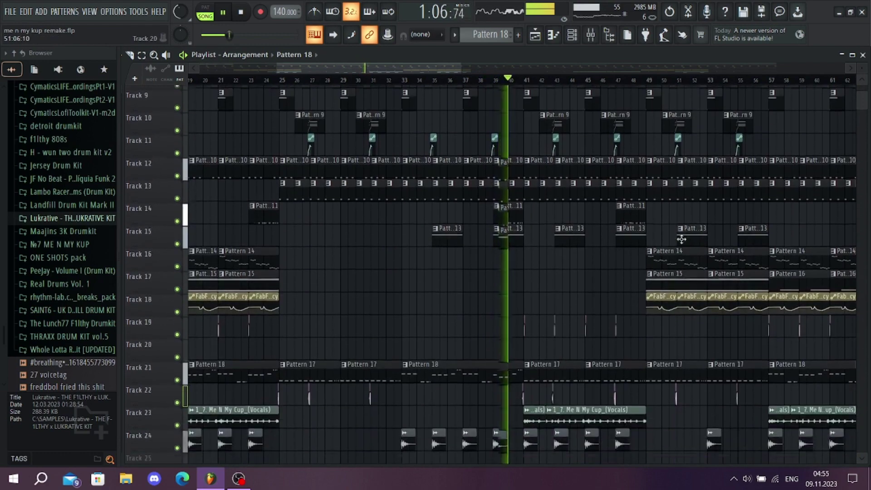
scroll(731, 234, up, 11)
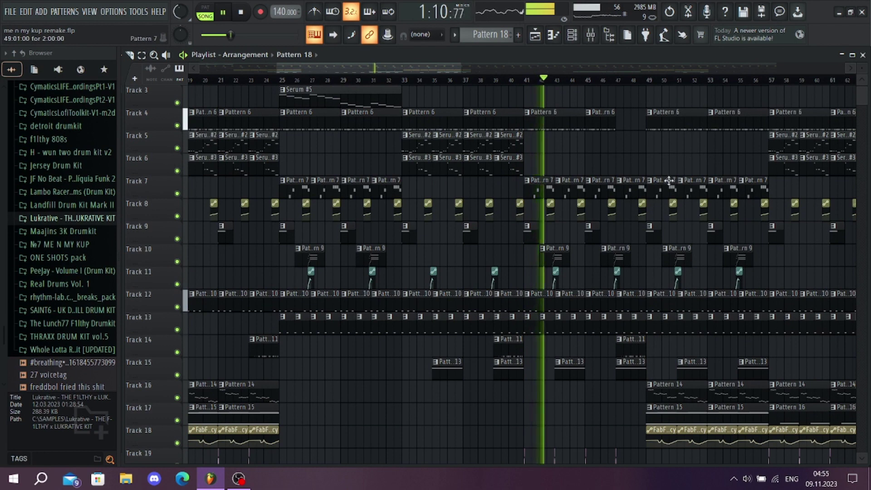
scroll(626, 258, up, 2)
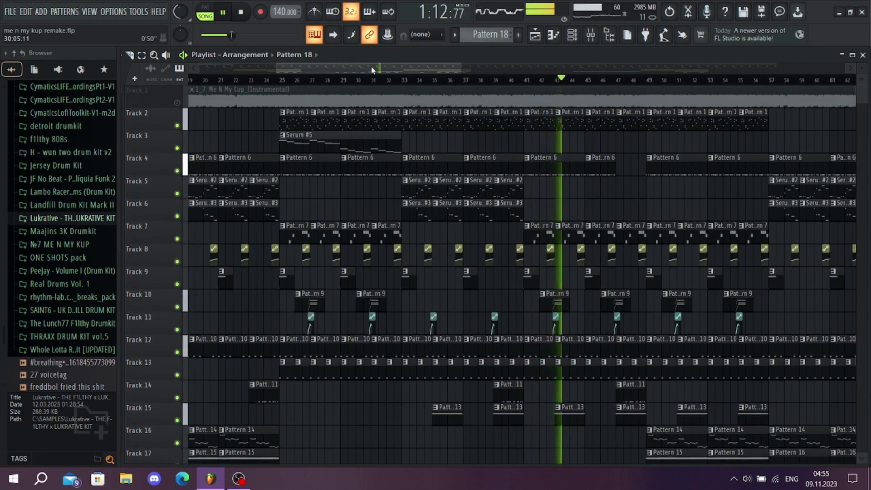
- Follow the arrangement from about bar 45 to bar 58 and inspect the Pattern 14, 15 and 16 clips and filter automation up close
drag(372, 69, 422, 65)
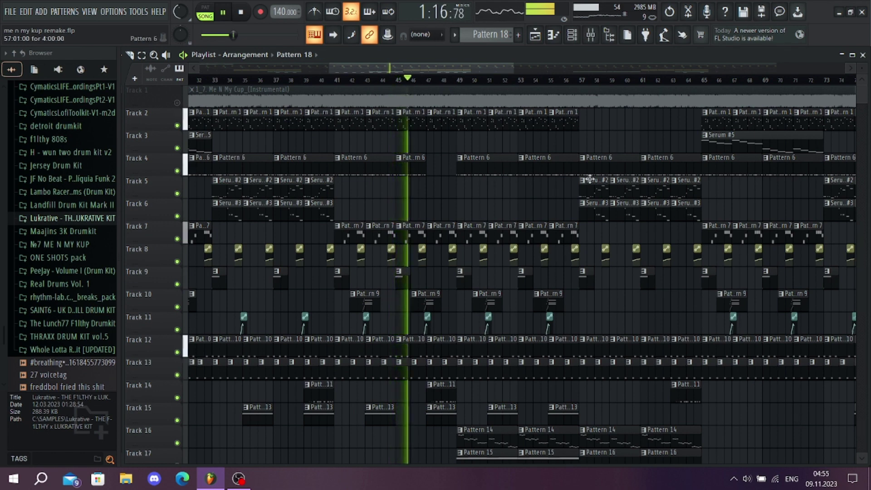
scroll(771, 318, down, 5)
scroll(720, 311, up, 5)
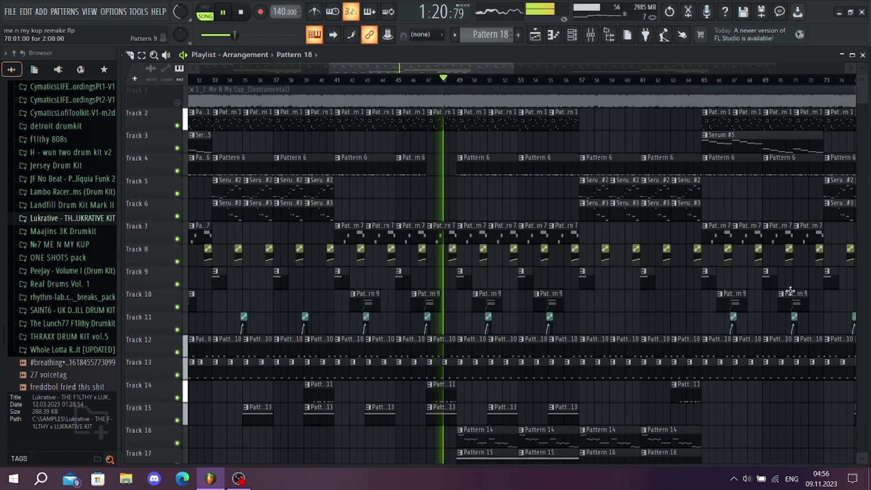
scroll(735, 253, down, 5)
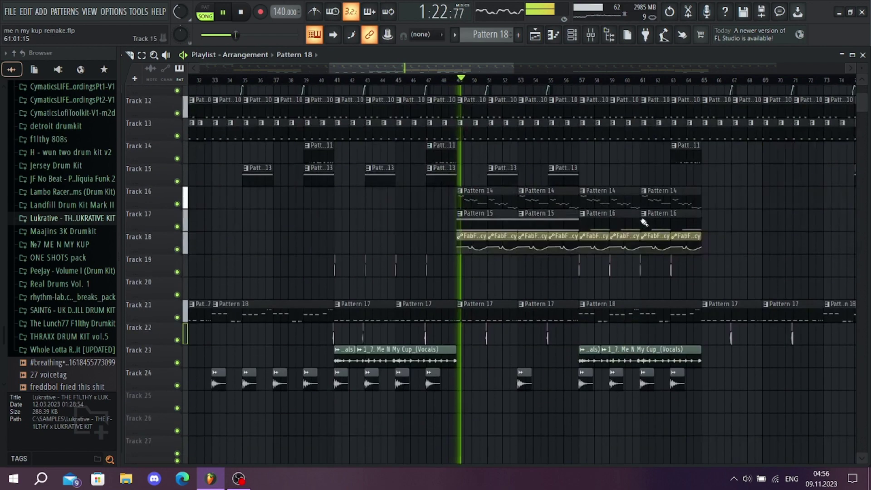
ctrl+scroll(802, 249, up, 2)
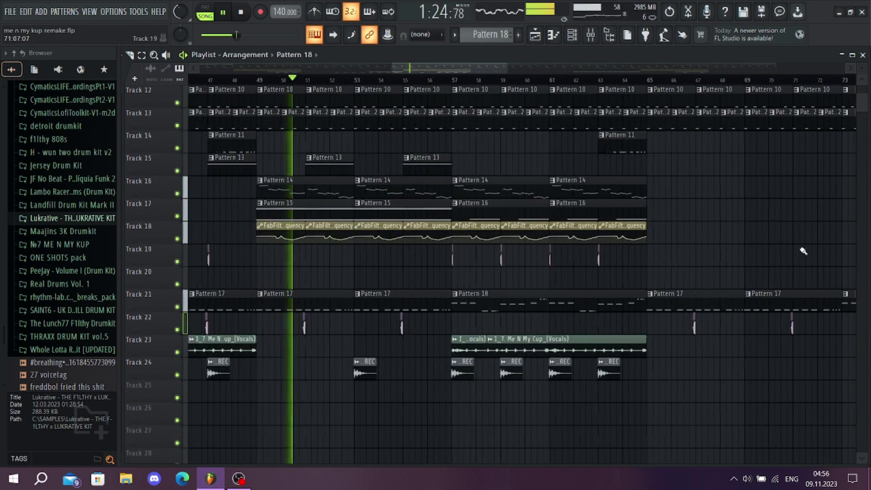
alt+scroll(507, 262, down, 2)
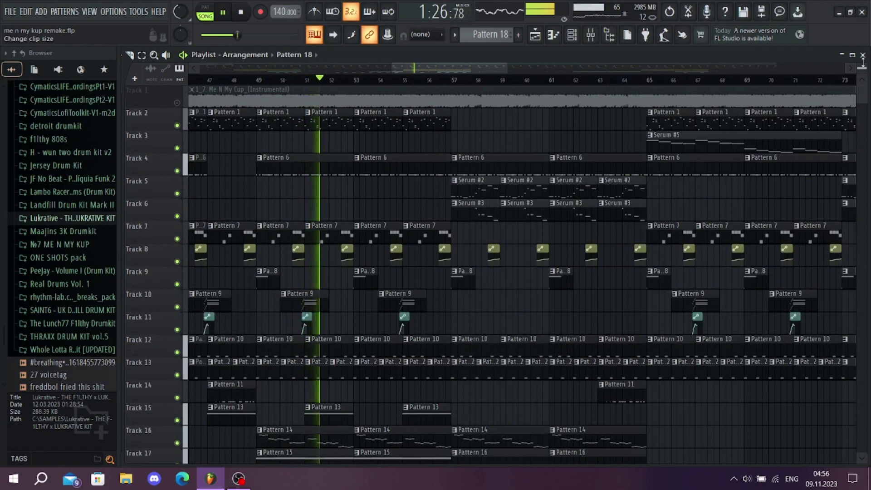
ctrl+scroll(474, 255, up, 3)
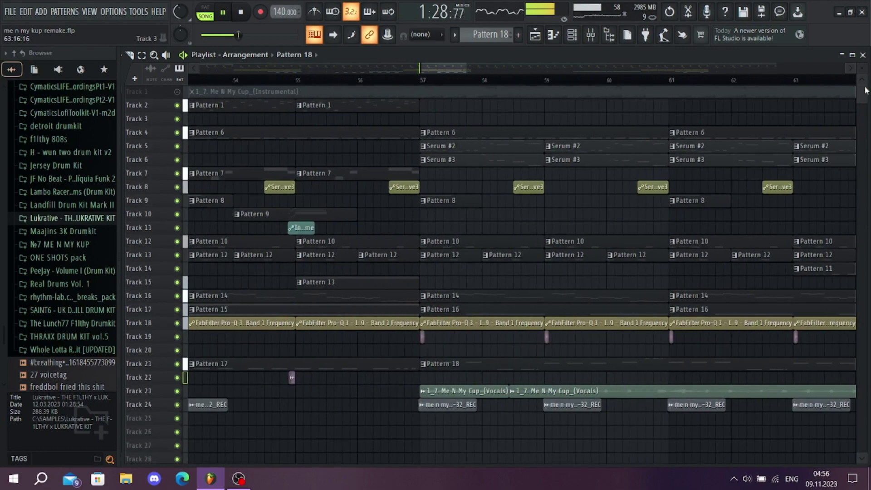
alt+scroll(473, 254, up, 1)
ctrl+scroll(575, 205, down, 3)
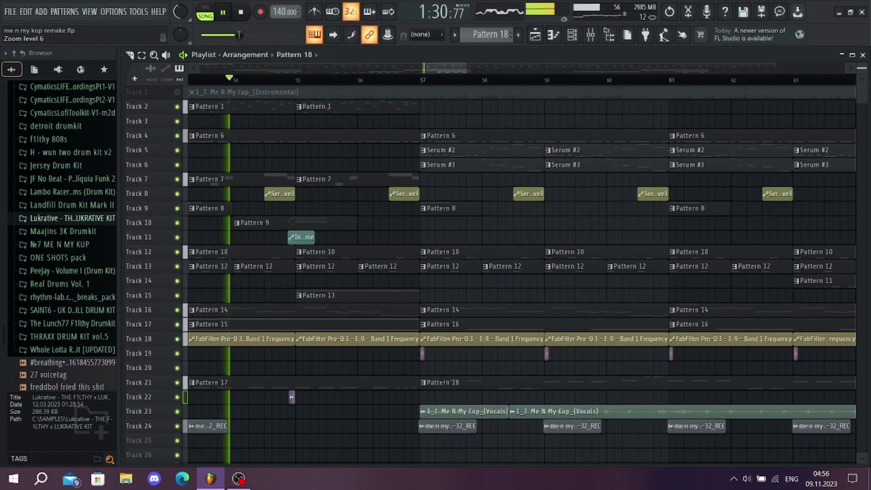
ctrl+scroll(577, 210, down, 1)
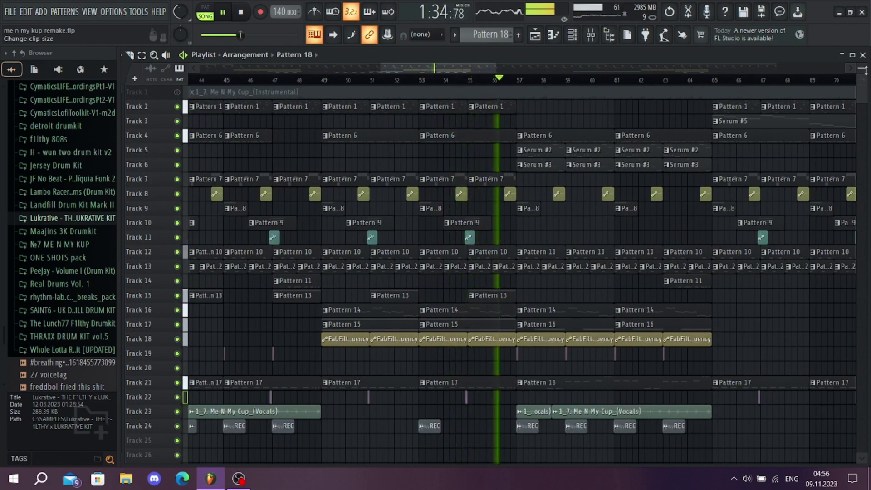
alt+scroll(617, 304, up, 3)
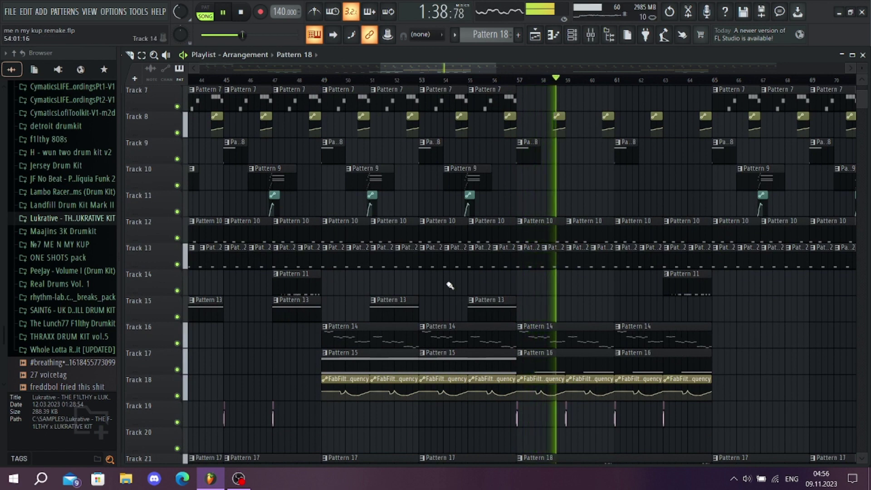
- Follow the playback from about bar 59 to bar 66 and compare the melody, drum and vocal tracks with the sections ahead
drag(467, 72, 506, 72)
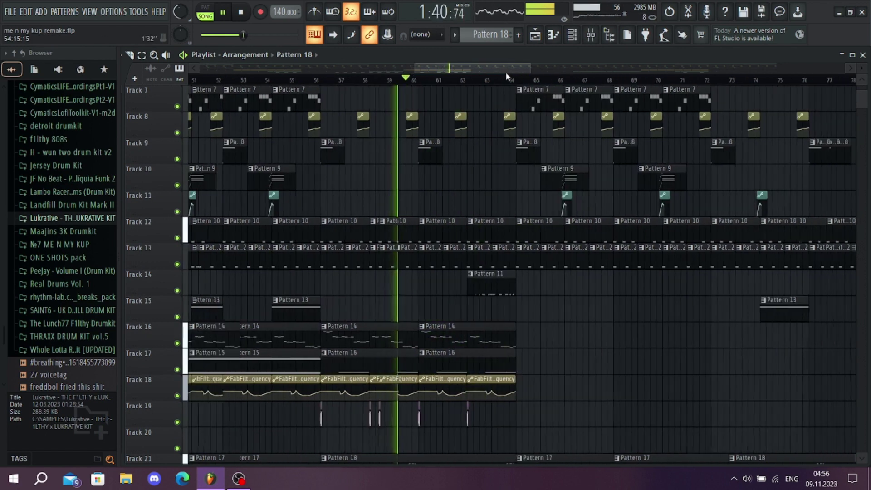
scroll(635, 304, up, 5)
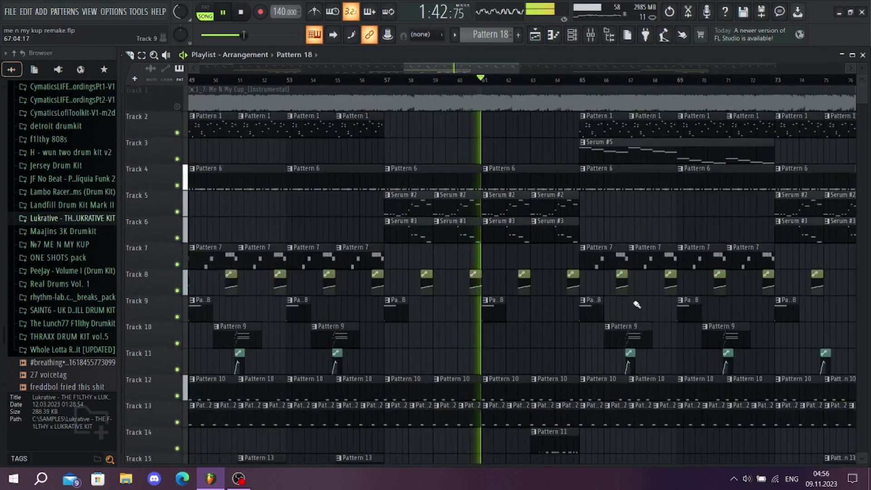
scroll(595, 174, down, 8)
scroll(588, 250, up, 5)
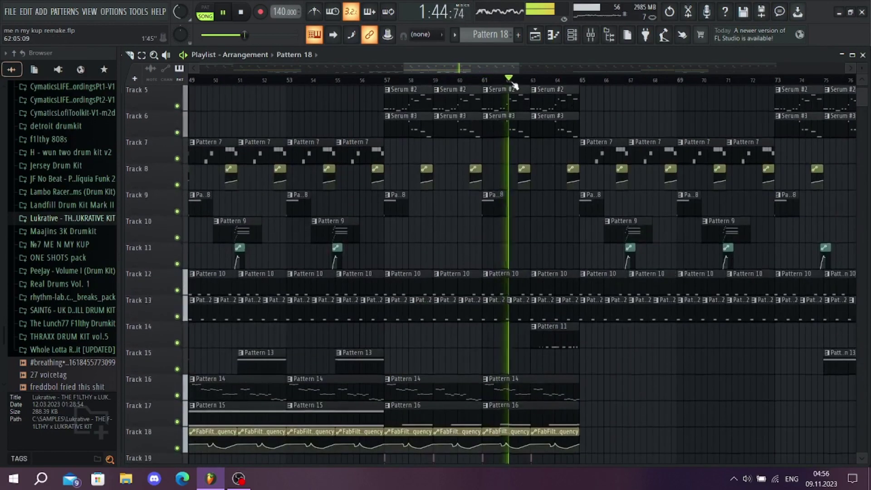
ctrl+scroll(521, 200, down, 4)
scroll(545, 255, down, 3)
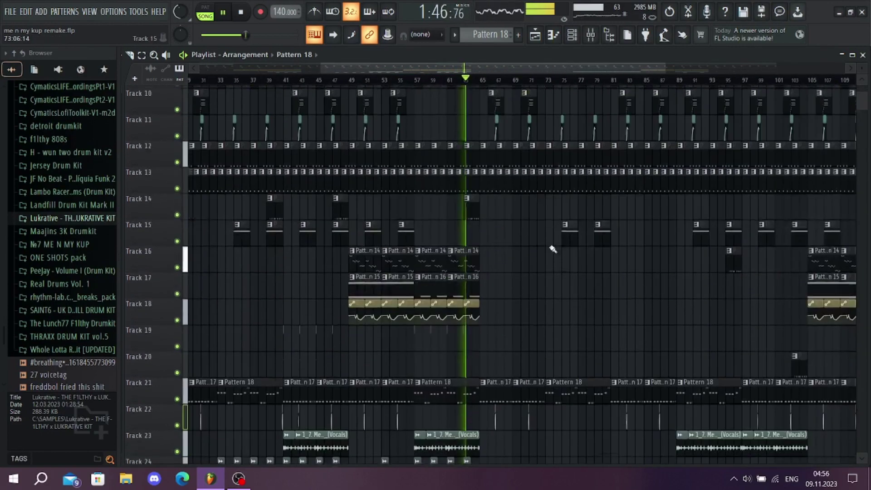
scroll(525, 288, up, 5)
scroll(453, 364, up, 3)
ctrl+scroll(504, 156, up, 3)
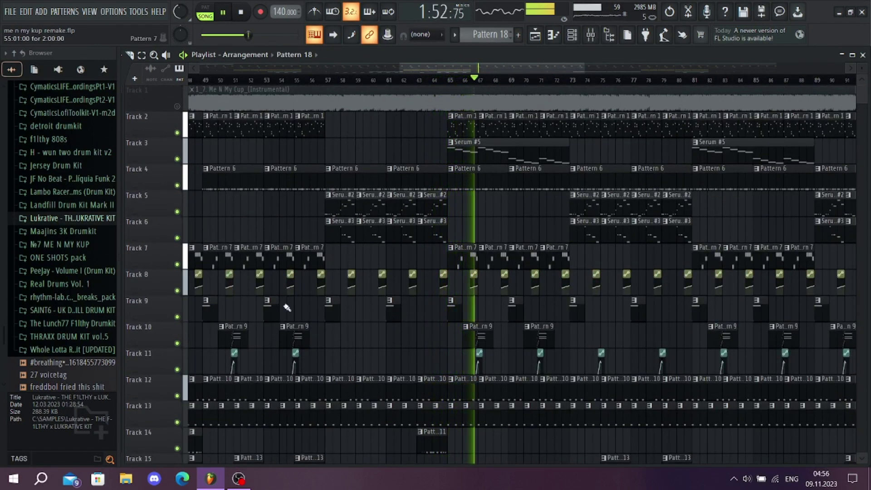
- Follow the playback from about bar 67 to bar 78 and examine the Serum #2, Serum #3, Pattern 13 and Pattern 18 clips
scroll(510, 291, down, 1)
scroll(484, 208, down, 2)
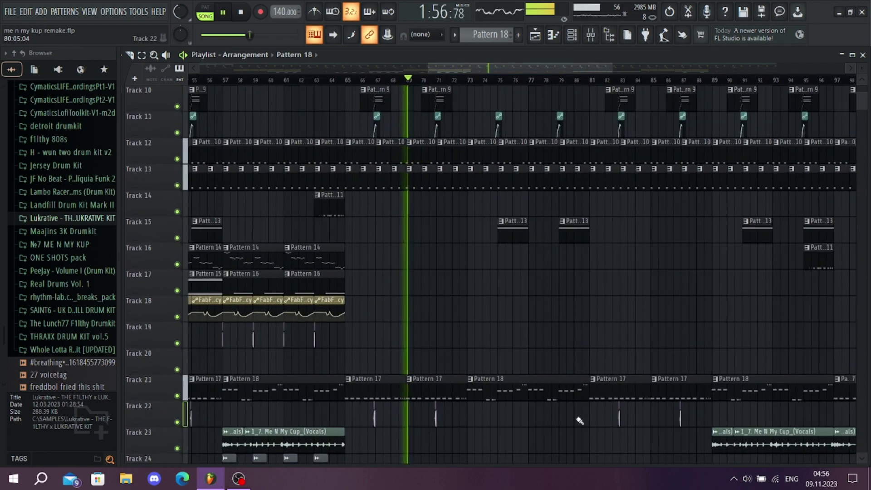
scroll(575, 363, up, 3)
scroll(567, 254, up, 1)
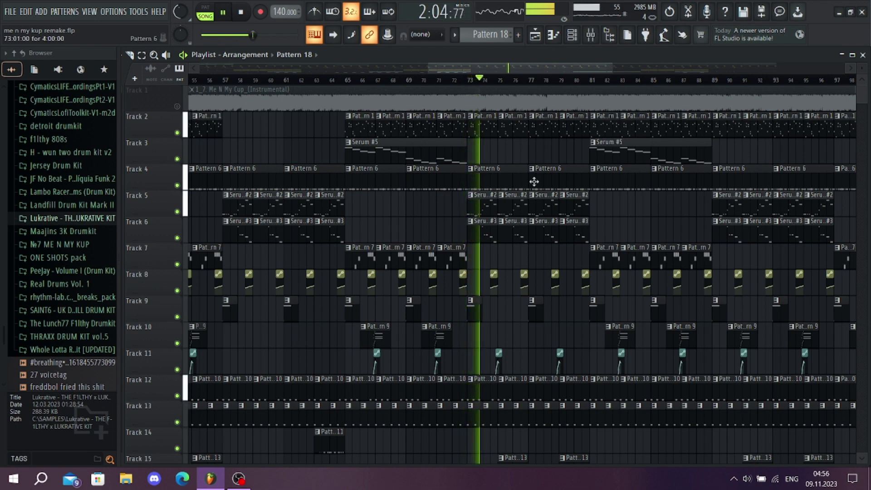
scroll(622, 218, down, 4)
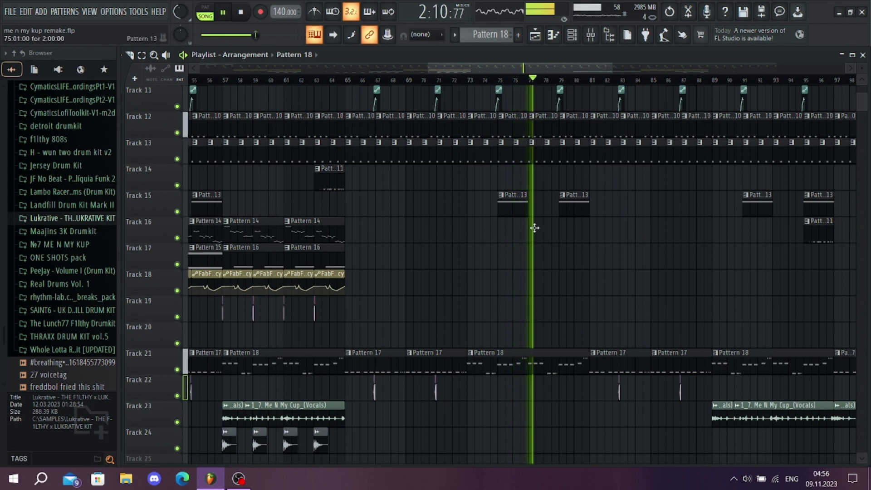
scroll(701, 372, up, 1)
scroll(700, 372, up, 4)
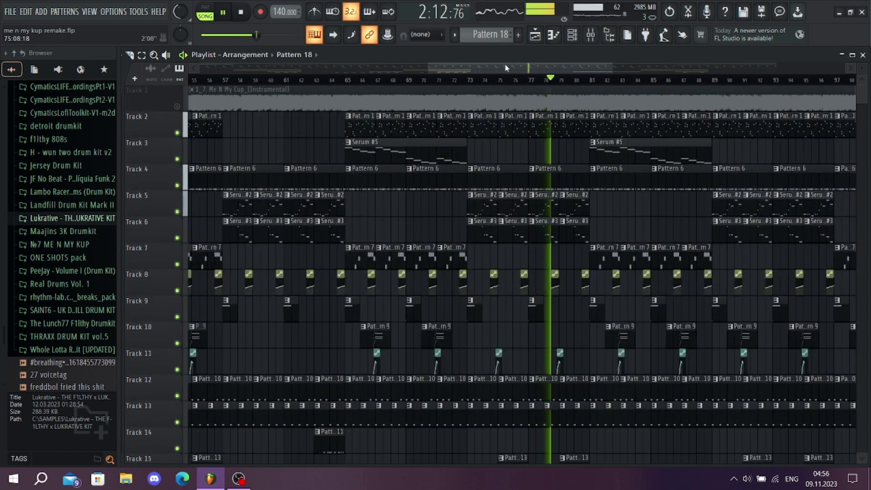
- Listen from about bar 79 to bar 86, inspecting the Serum #5 melody, drum clips and upcoming Track 23 vocals
scroll(521, 71, right, 4)
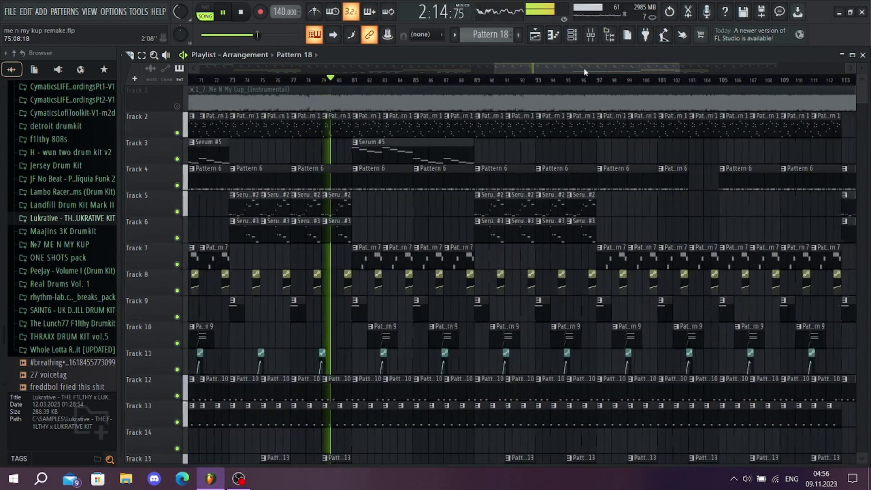
scroll(625, 284, down, 5)
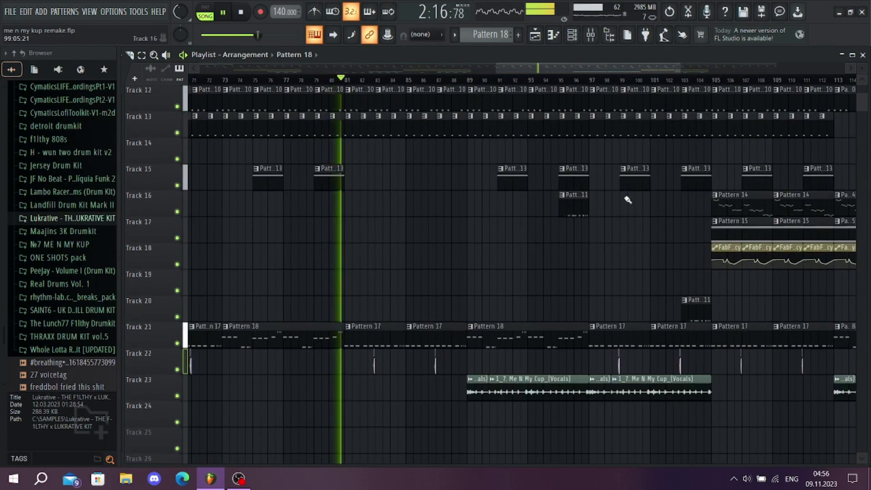
scroll(457, 330, up, 5)
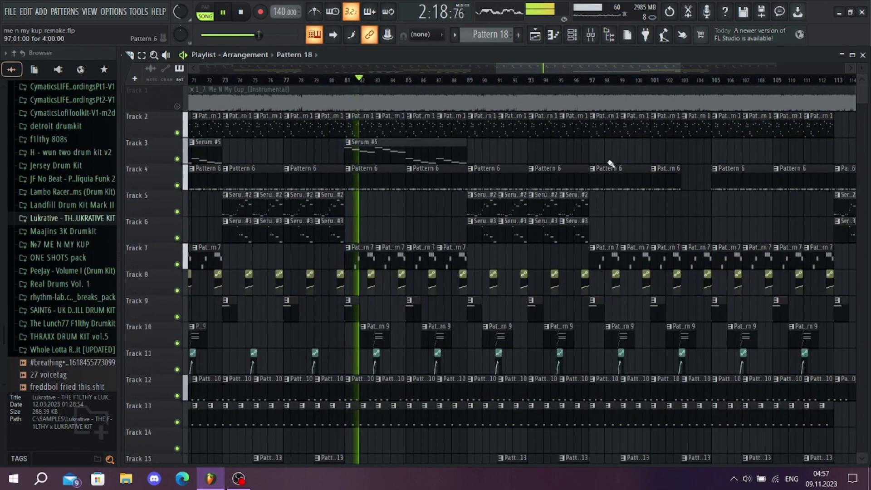
scroll(599, 352, down, 6)
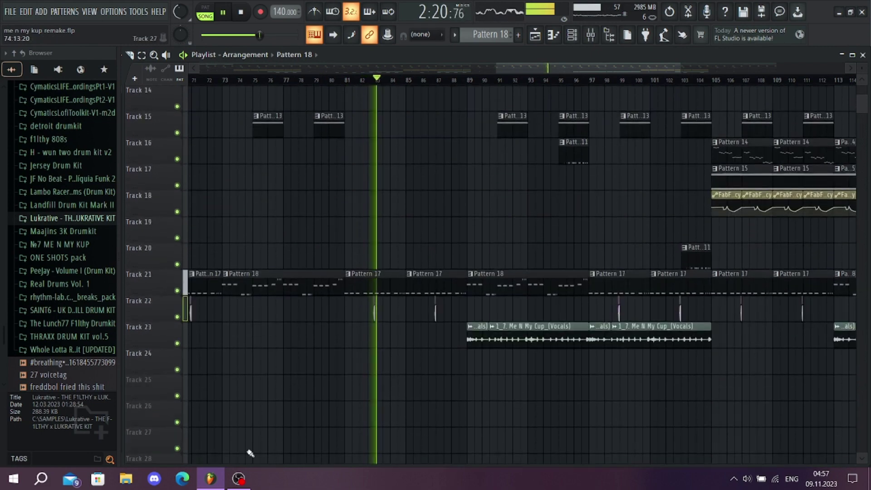
scroll(609, 321, up, 6)
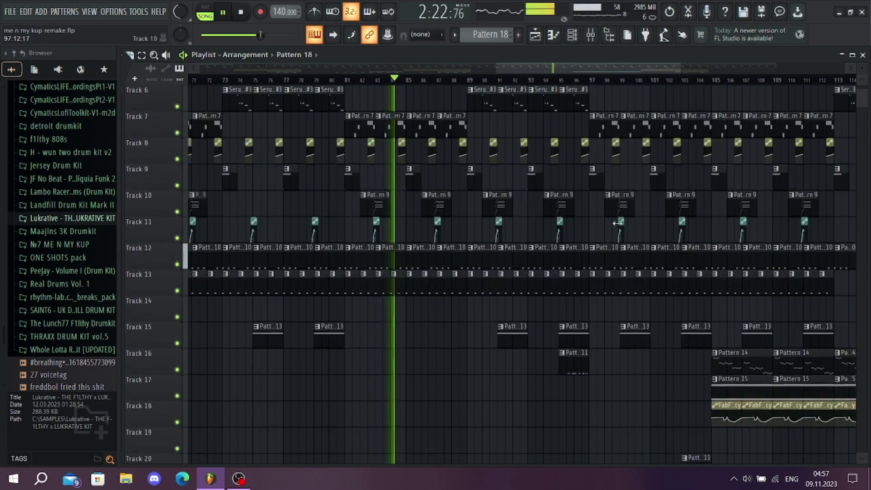
scroll(609, 321, down, 2)
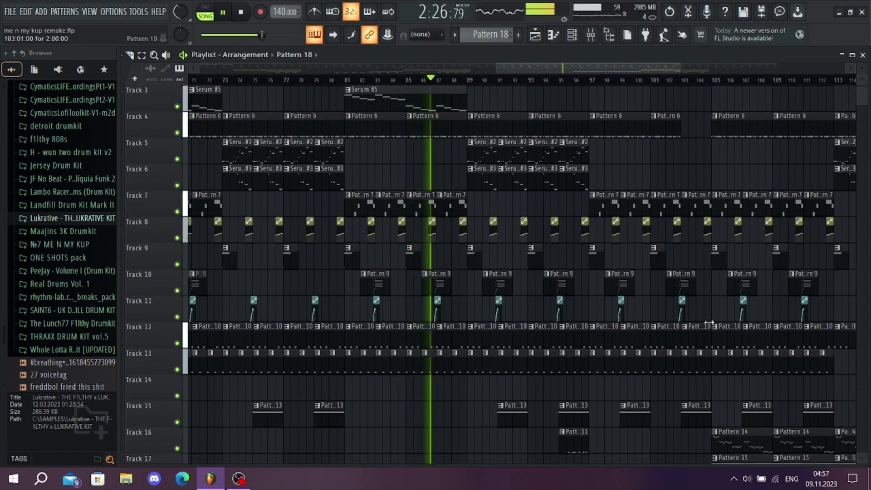
- Follow the arrangement from about bar 87 to bar 98 and check the Pattern 11, Pattern 13, 808 and vocal clips
drag(552, 72, 578, 66)
scroll(566, 289, up, 2)
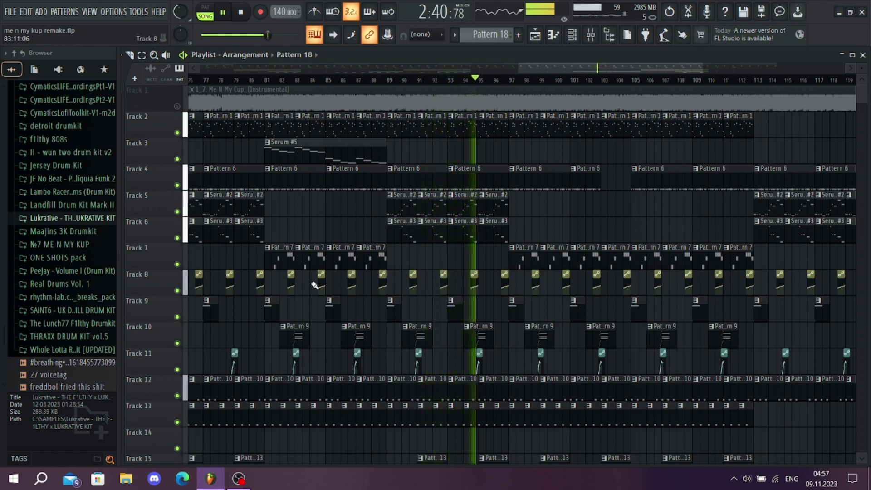
scroll(585, 249, down, 5)
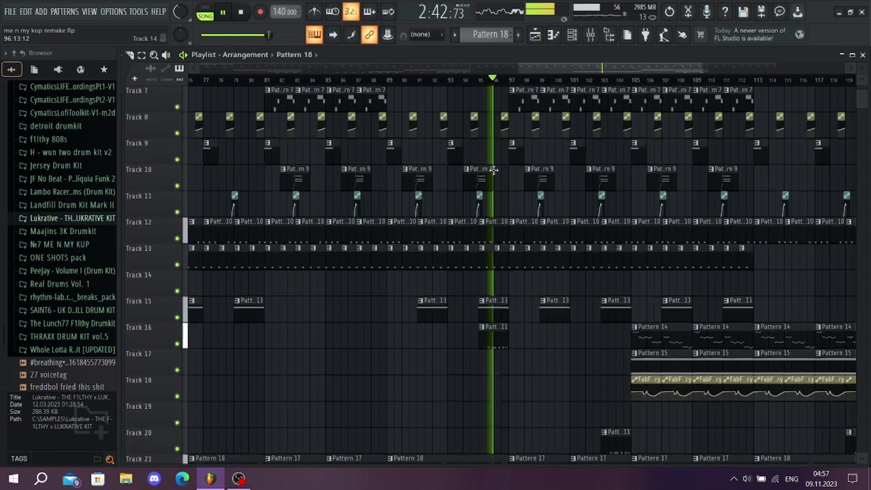
scroll(684, 317, up, 2)
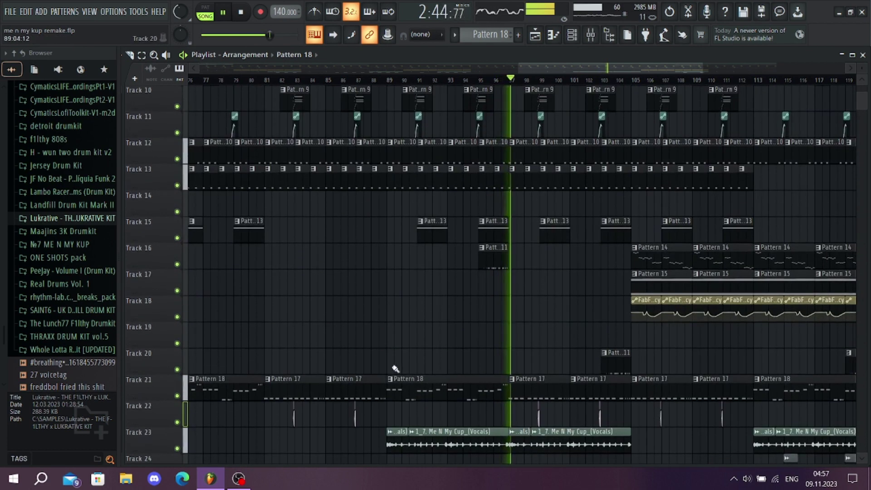
scroll(569, 72, right, 3)
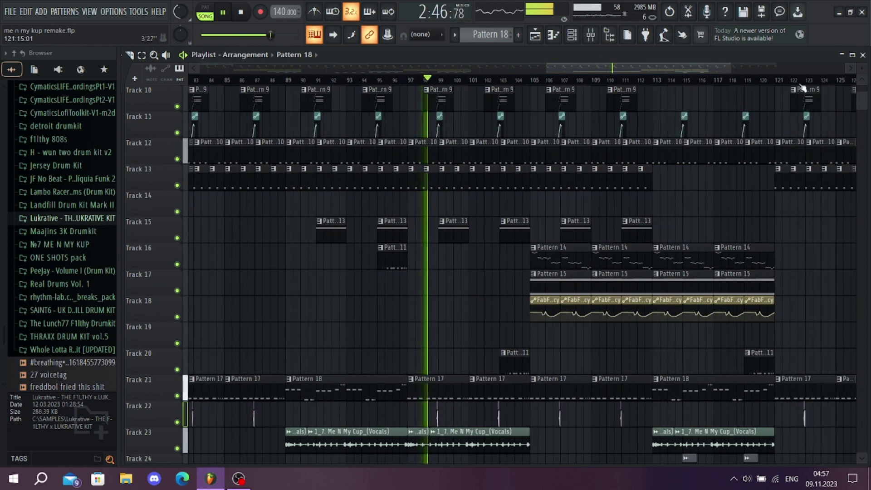
- Try very compact and very tall playlist tracks, and settle on a medium track height
drag(862, 68, 862, 64)
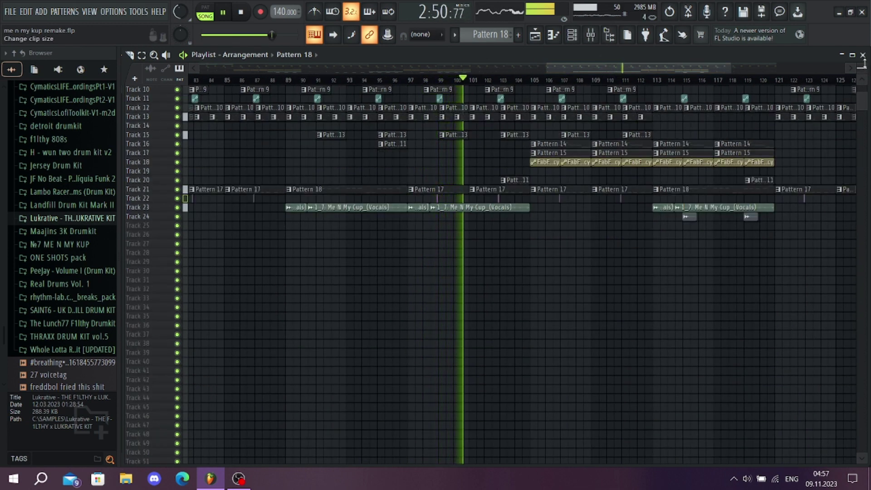
drag(863, 68, 861, 68)
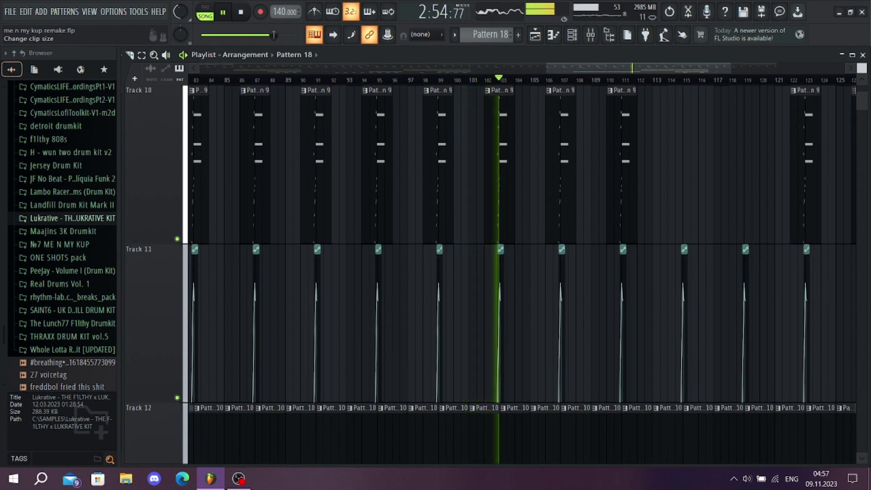
drag(862, 68, 862, 66)
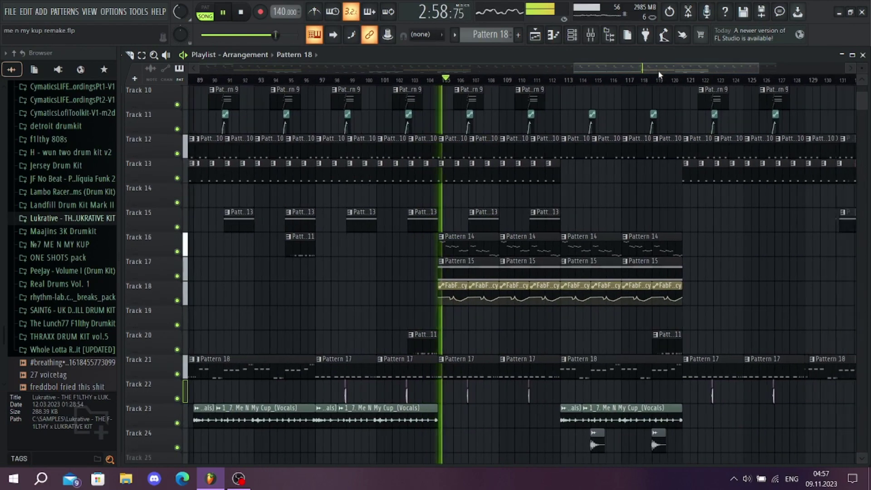
- Follow the playback from about bar 105 to bar 113 and inspect the Pattern 14, Pattern 15 and filter automation clips up close
scroll(580, 415, up, 5)
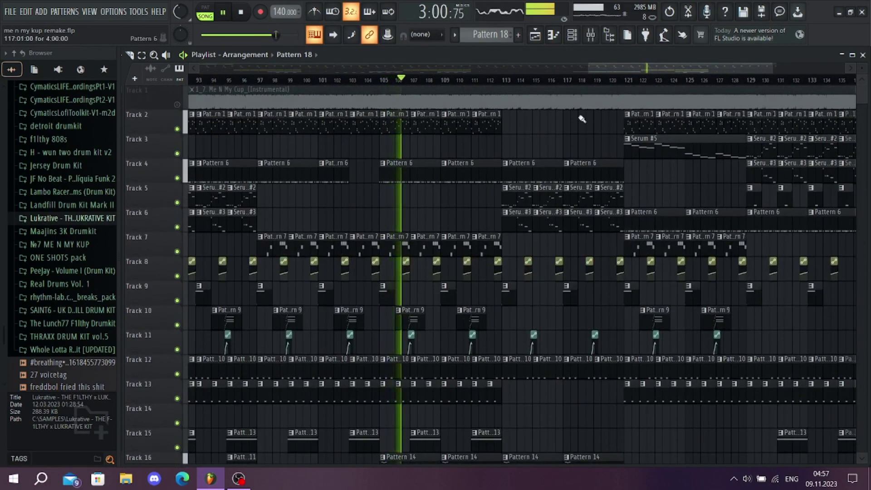
scroll(582, 119, down, 3)
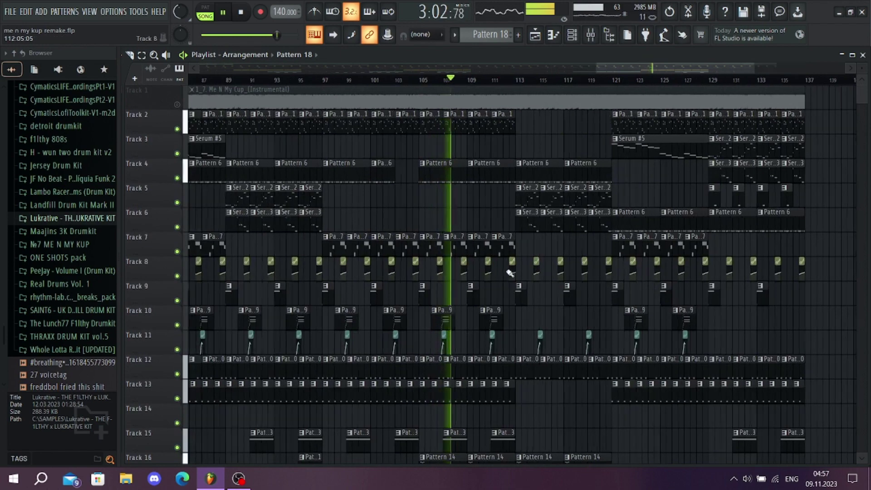
scroll(510, 273, up, 3)
scroll(680, 288, down, 4)
scroll(576, 136, up, 5)
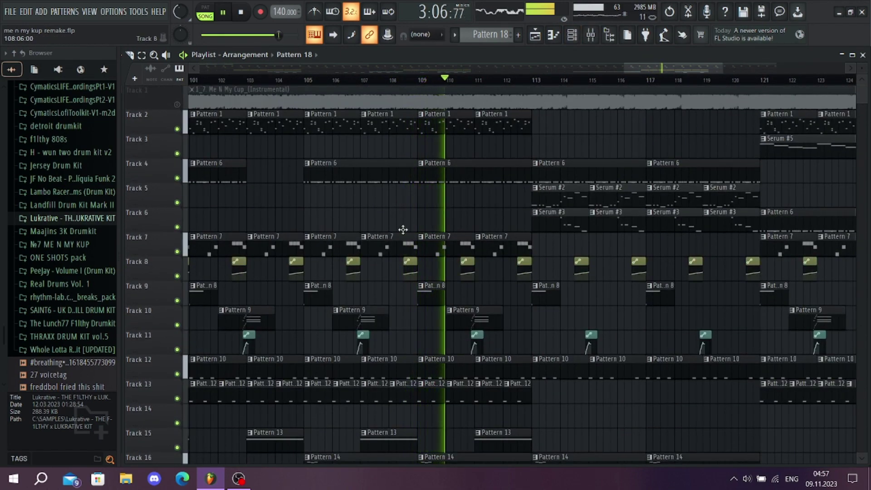
scroll(403, 229, down, 7)
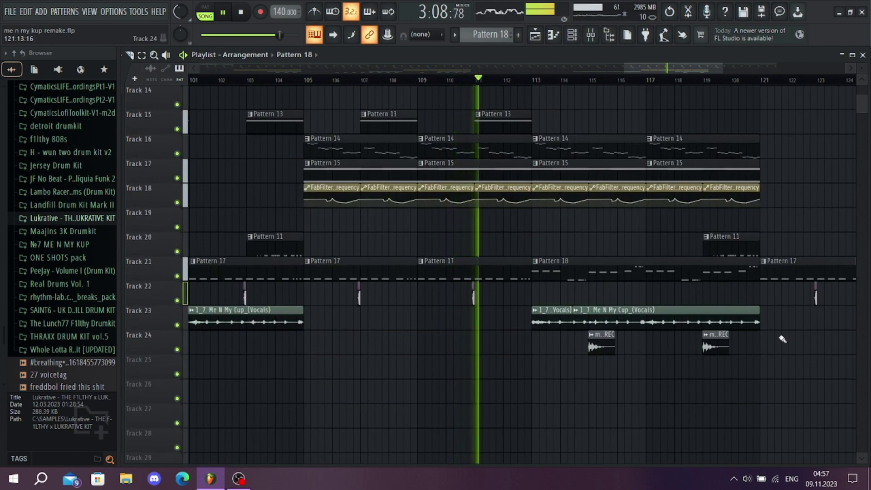
scroll(783, 340, up, 4)
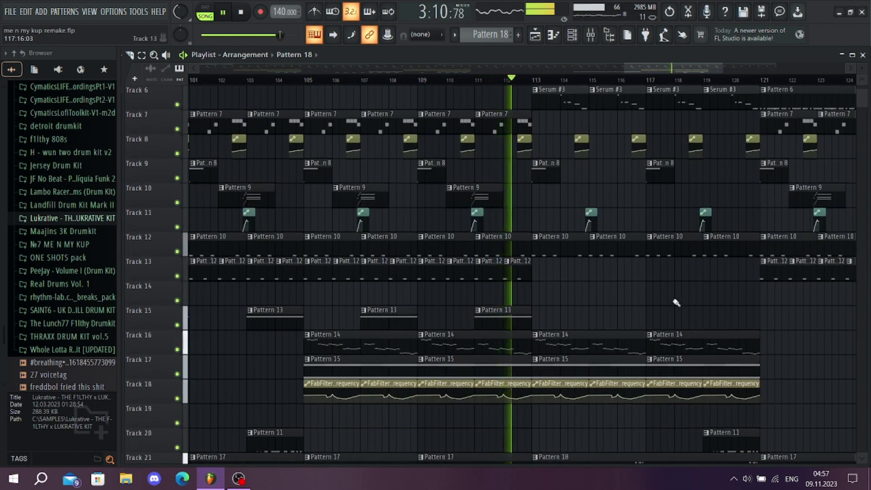
scroll(676, 303, down, 3)
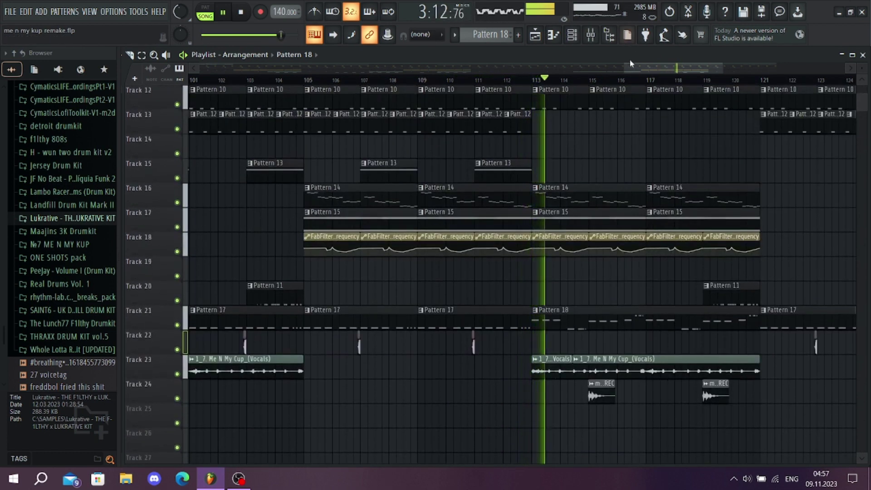
- Listen from about bar 113 to bar 122 and look ahead at the Serum #2, #3 and #4 clips in the final section
scroll(669, 80, right, 3)
scroll(705, 298, up, 6)
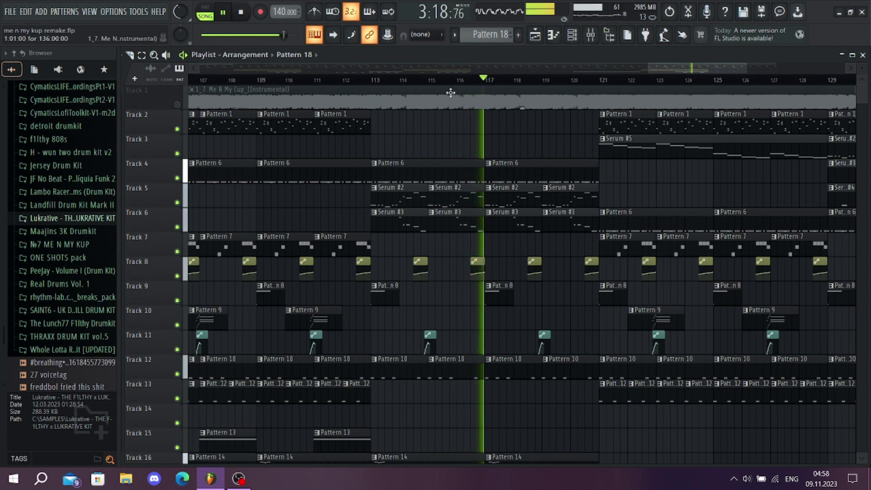
scroll(387, 314, down, 5)
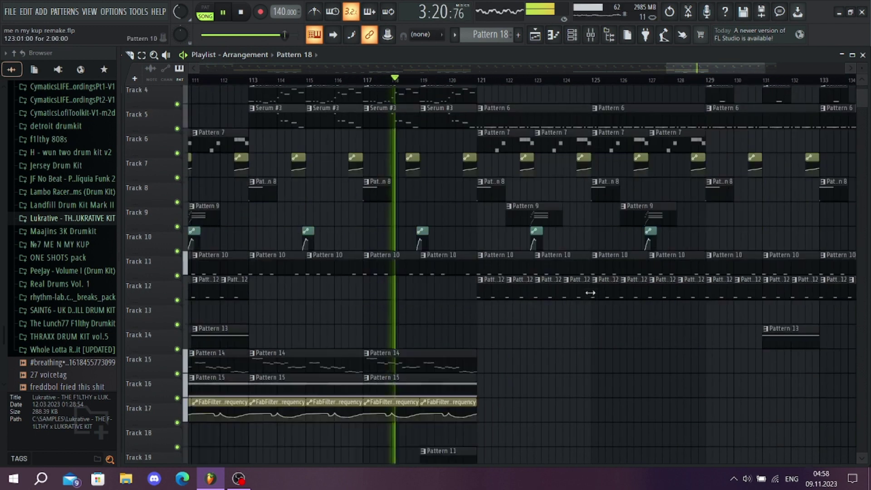
scroll(650, 309, up, 5)
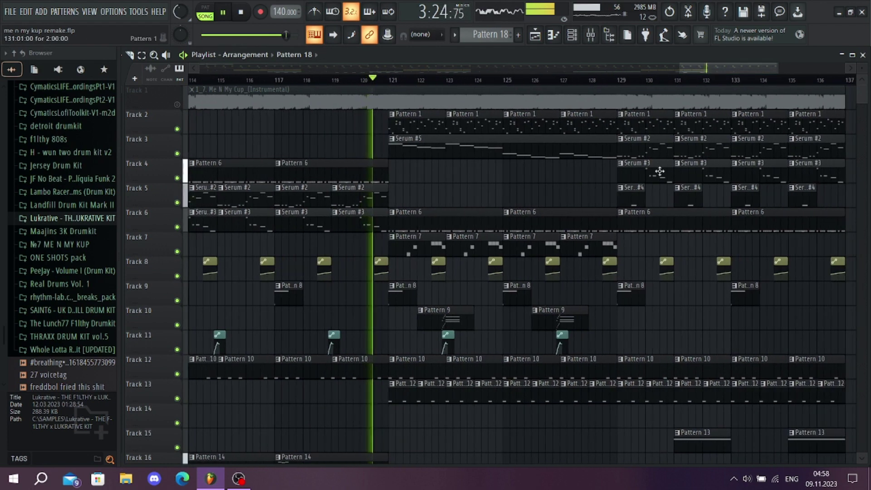
scroll(635, 249, down, 6)
scroll(629, 276, down, 4)
scroll(371, 393, up, 10)
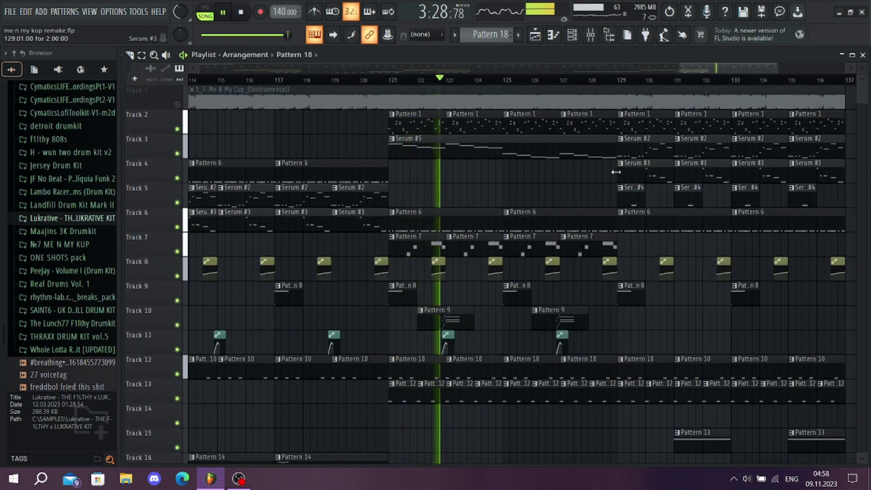
- Follow the closing section from about bar 123 to the end at bar 137 and show the whole arrangement in one overview
scroll(676, 443, down, 3)
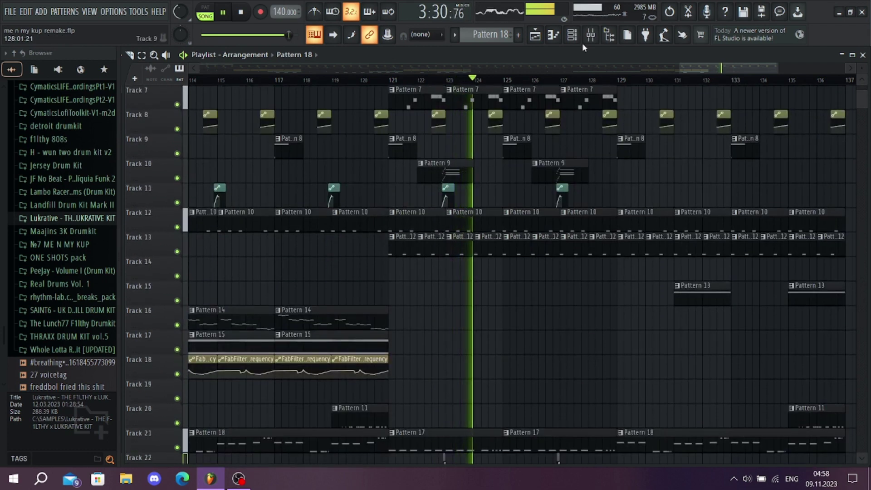
scroll(657, 207, up, 3)
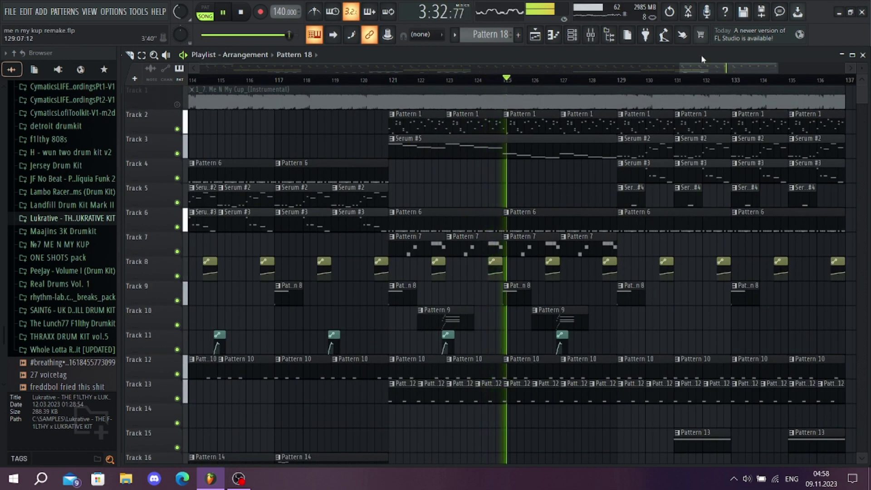
drag(714, 69, 745, 69)
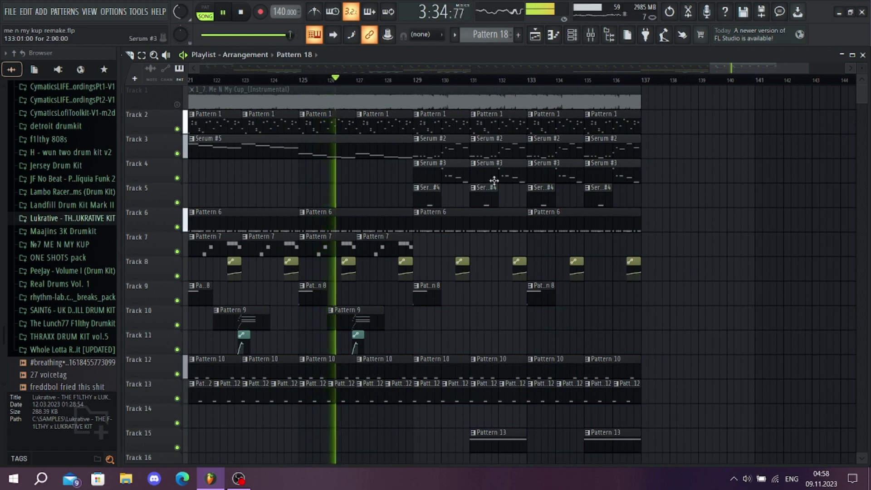
scroll(626, 247, down, 5)
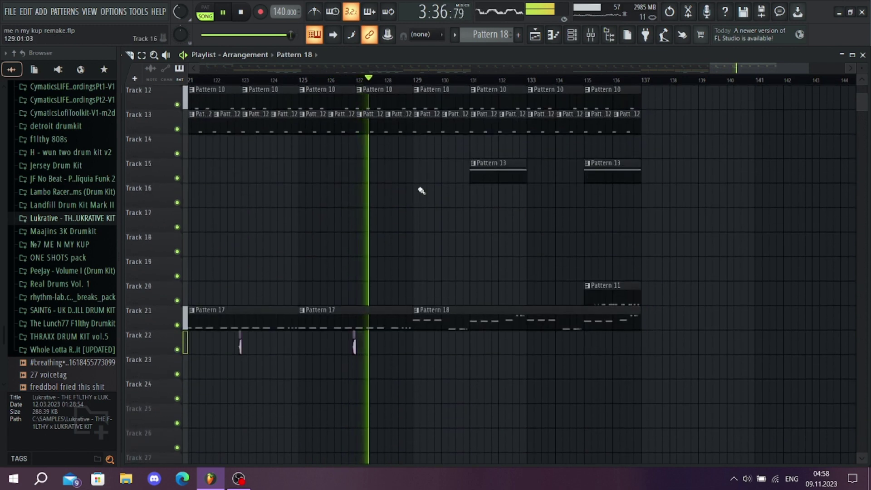
scroll(450, 202, up, 4)
scroll(654, 316, up, 2)
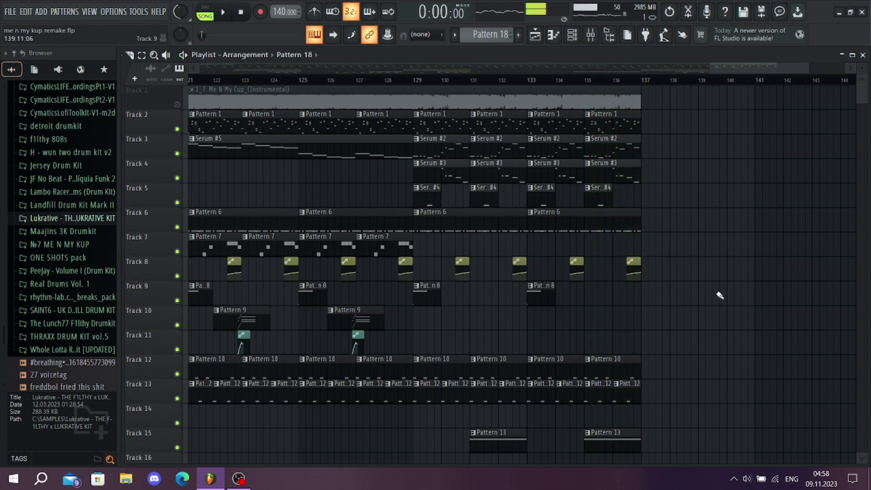
scroll(720, 295, down, 5)
scroll(867, 81, down, 4)
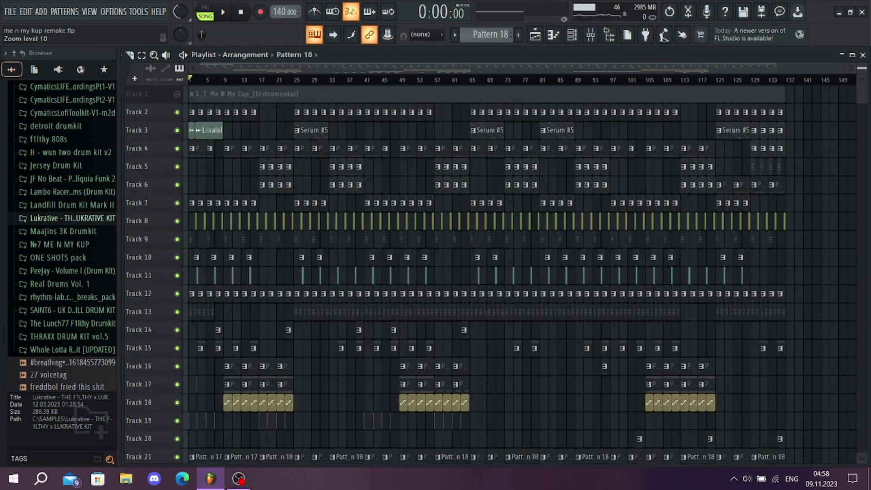